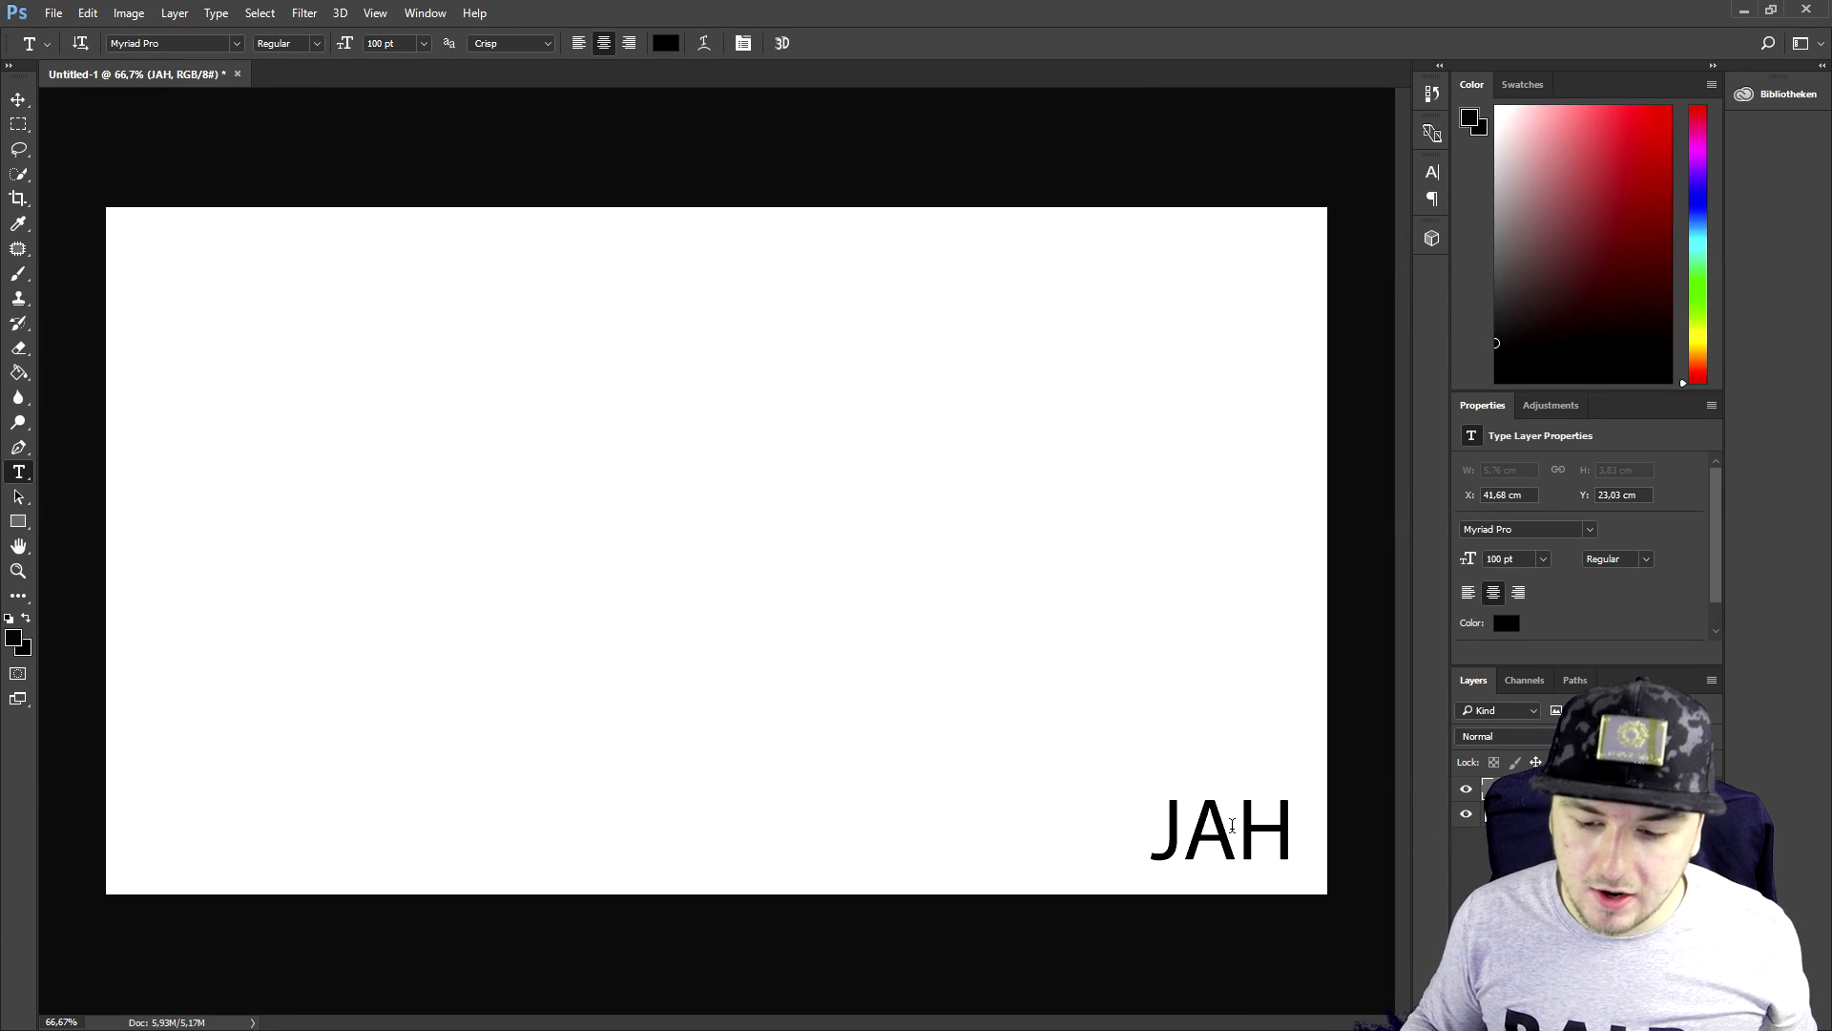
# - Drag JAH toward the bottom-right corner and hide the white Background layer
pyautogui.moveTo(1232, 826); pyautogui.dragTo(1200, 811)
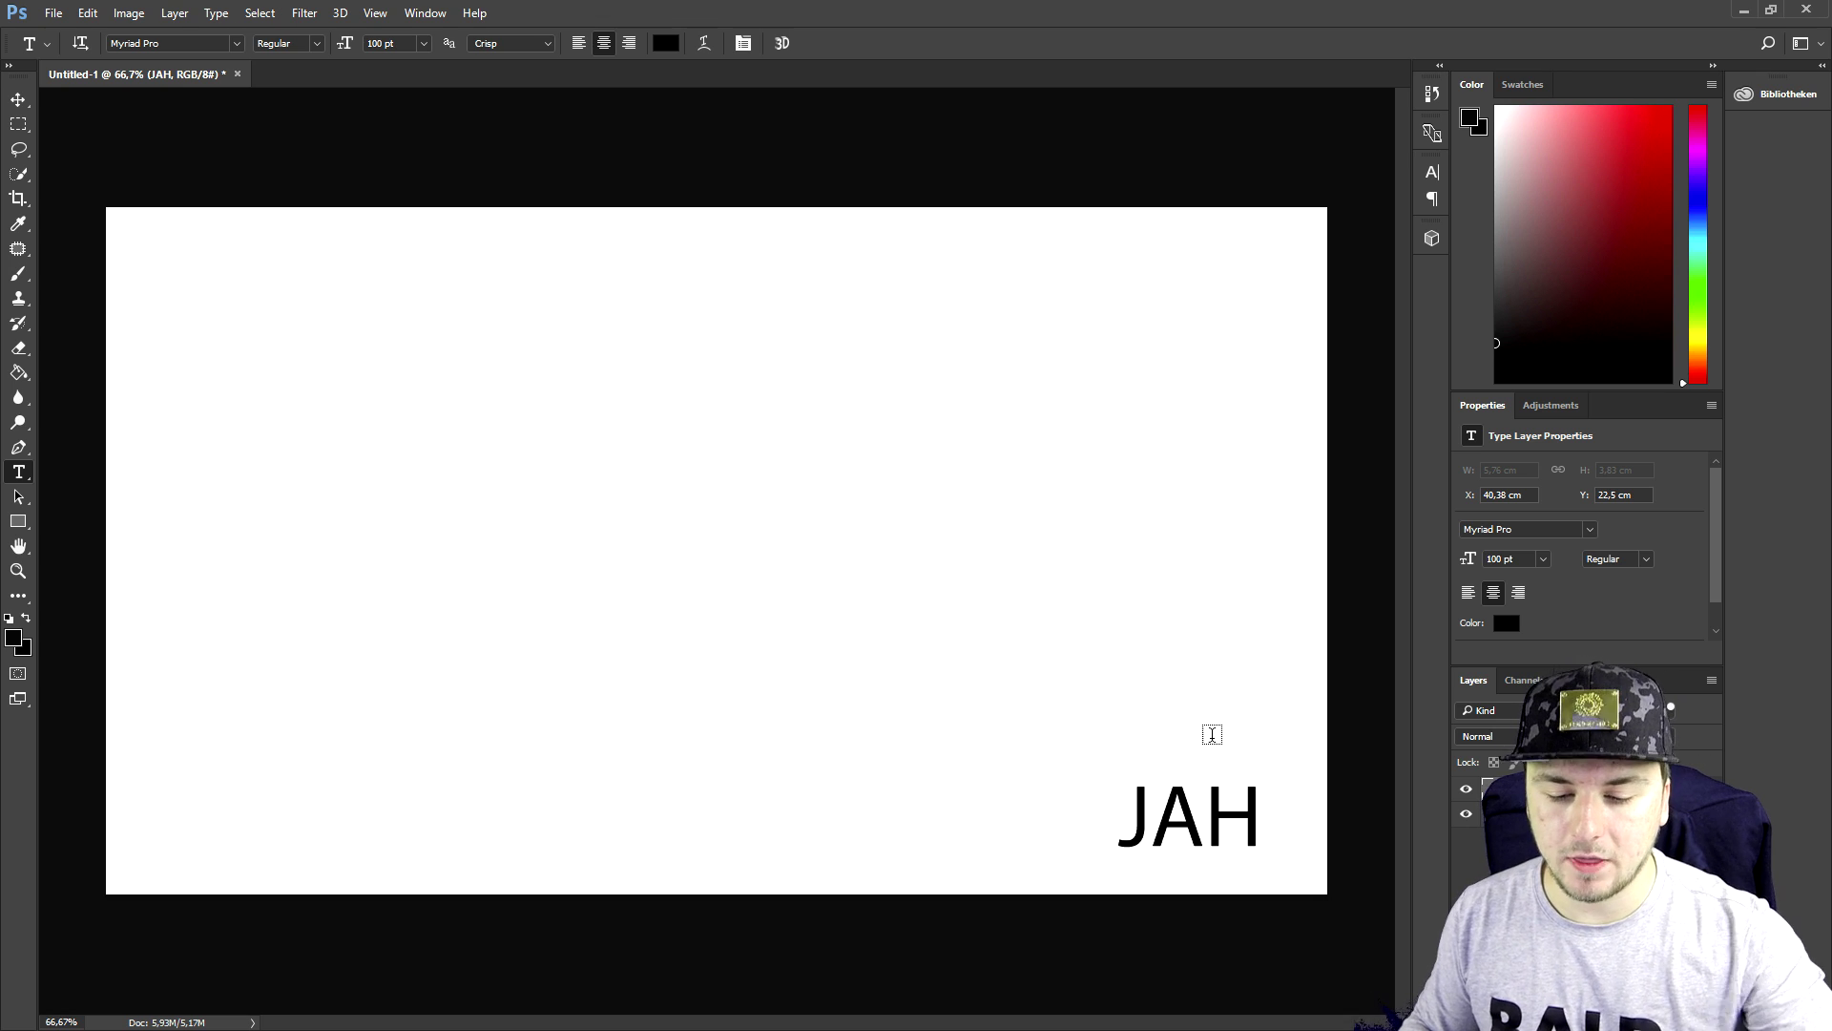
pyautogui.moveTo(1195, 816)
pyautogui.mouseDown()
pyautogui.moveTo(1253, 854)
pyautogui.moveTo(1189, 811)
pyautogui.mouseUp()
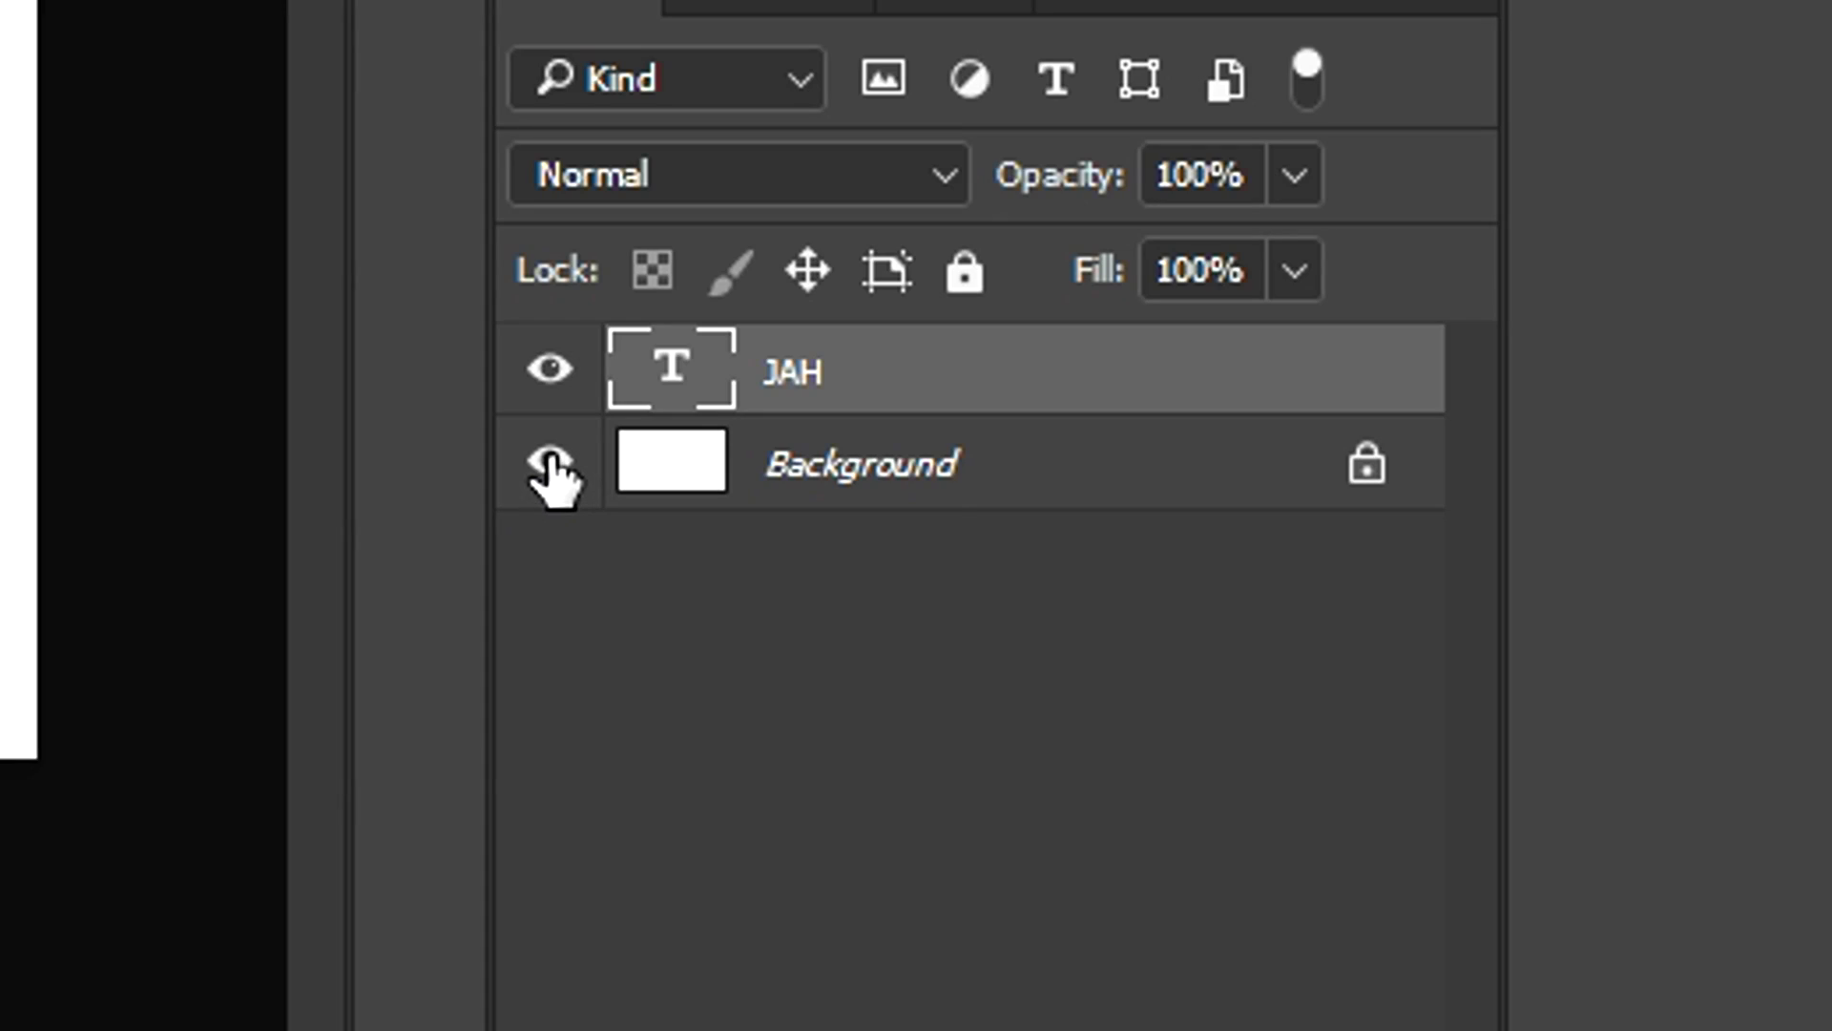
pyautogui.click(551, 467)
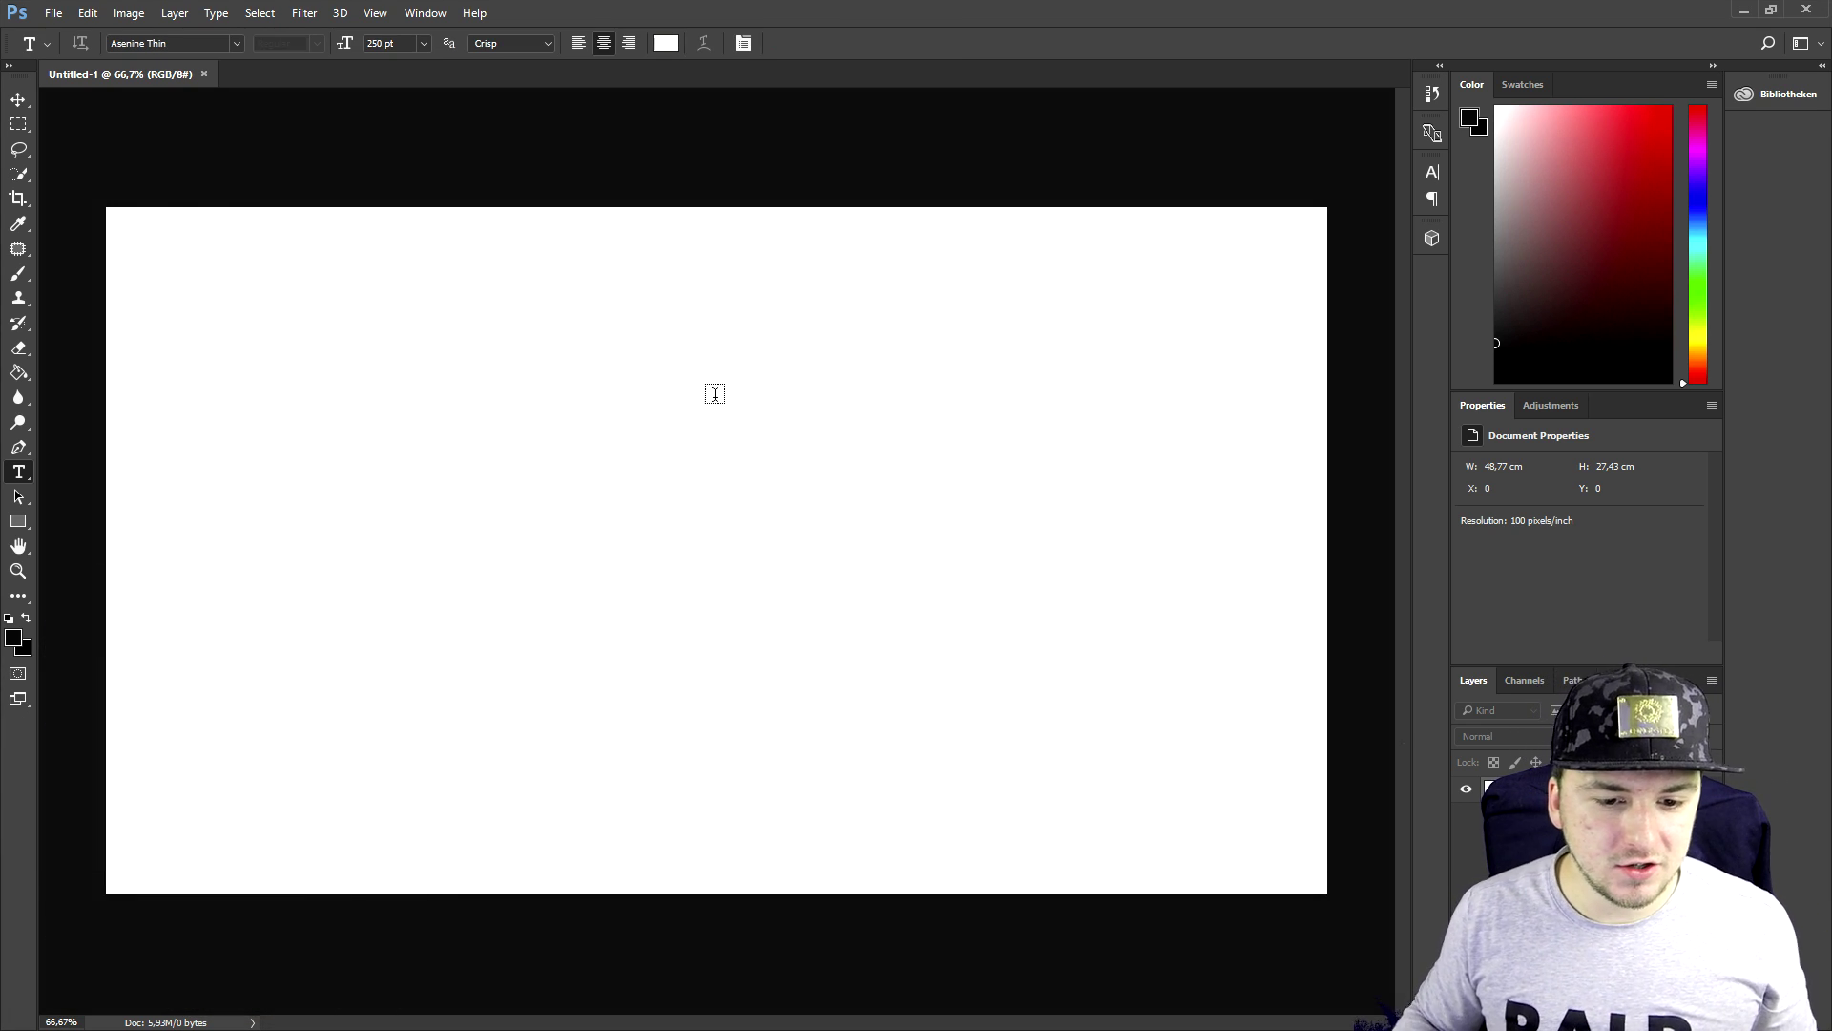
# - Type JAH near the canvas middle and resize it to 100 pt
pyautogui.click(715, 393)
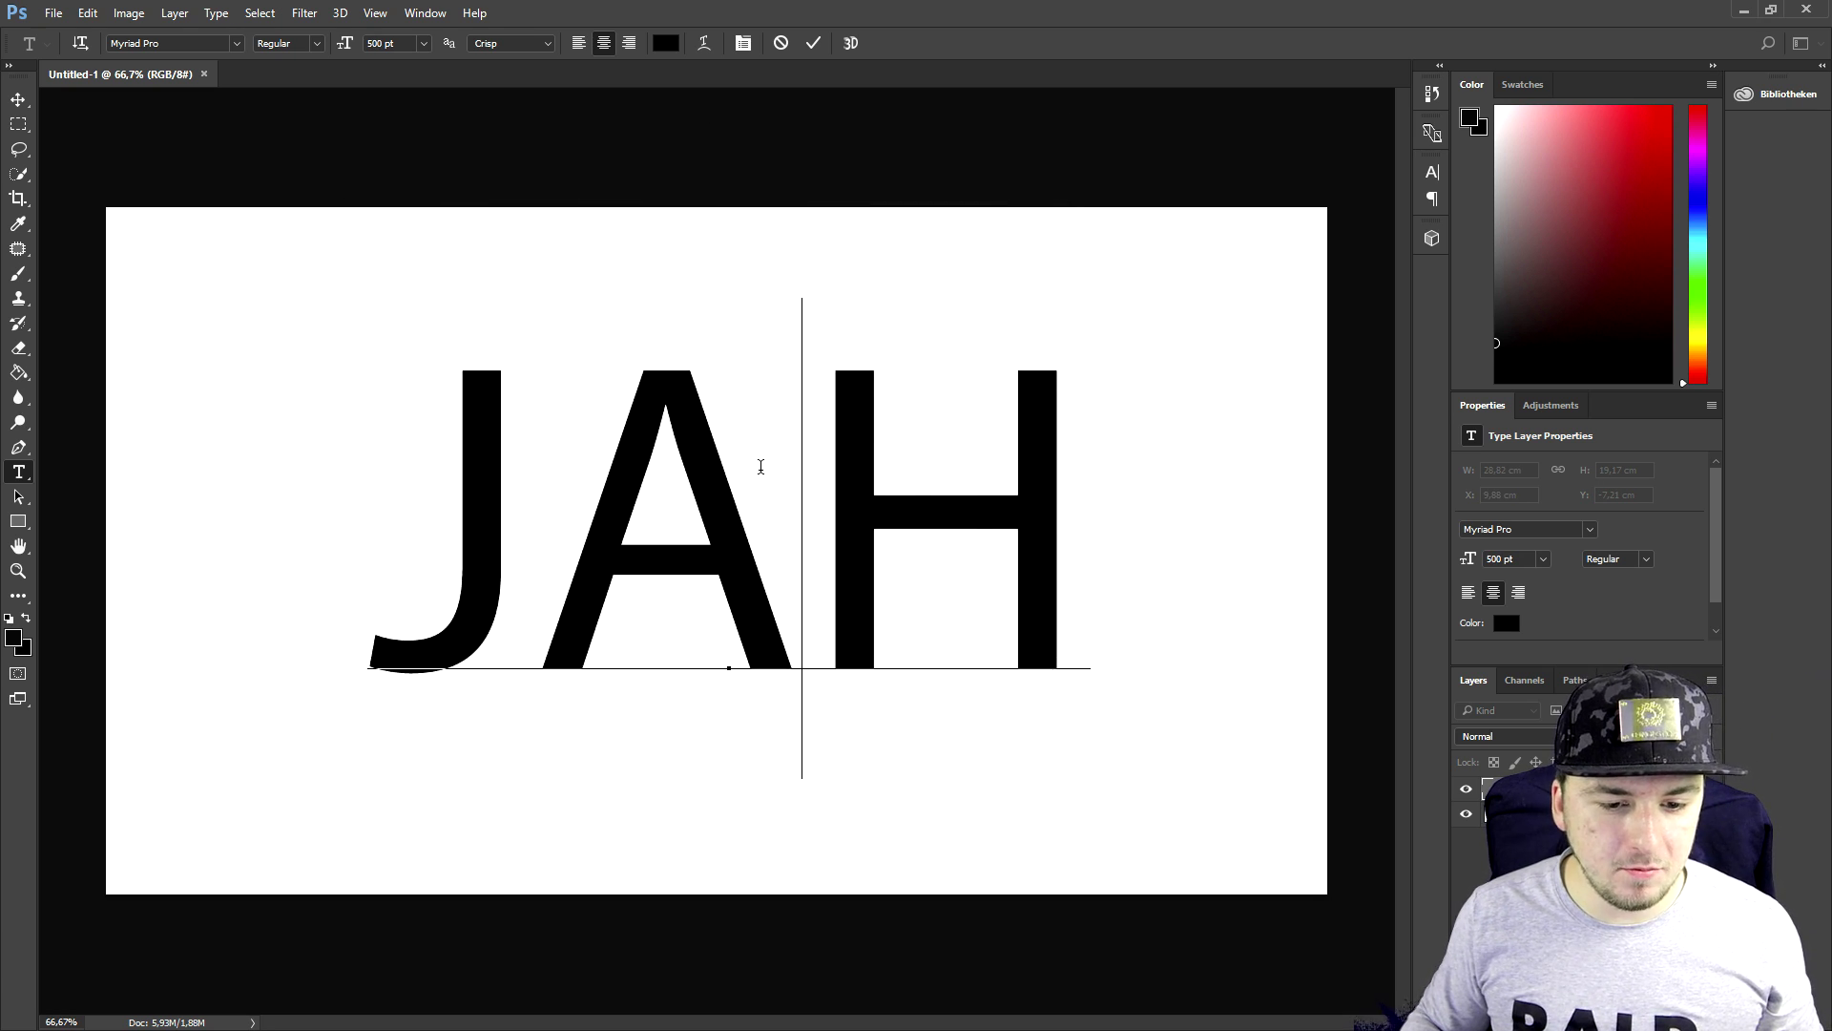
pyautogui.hotkey('ctrl', 'a')
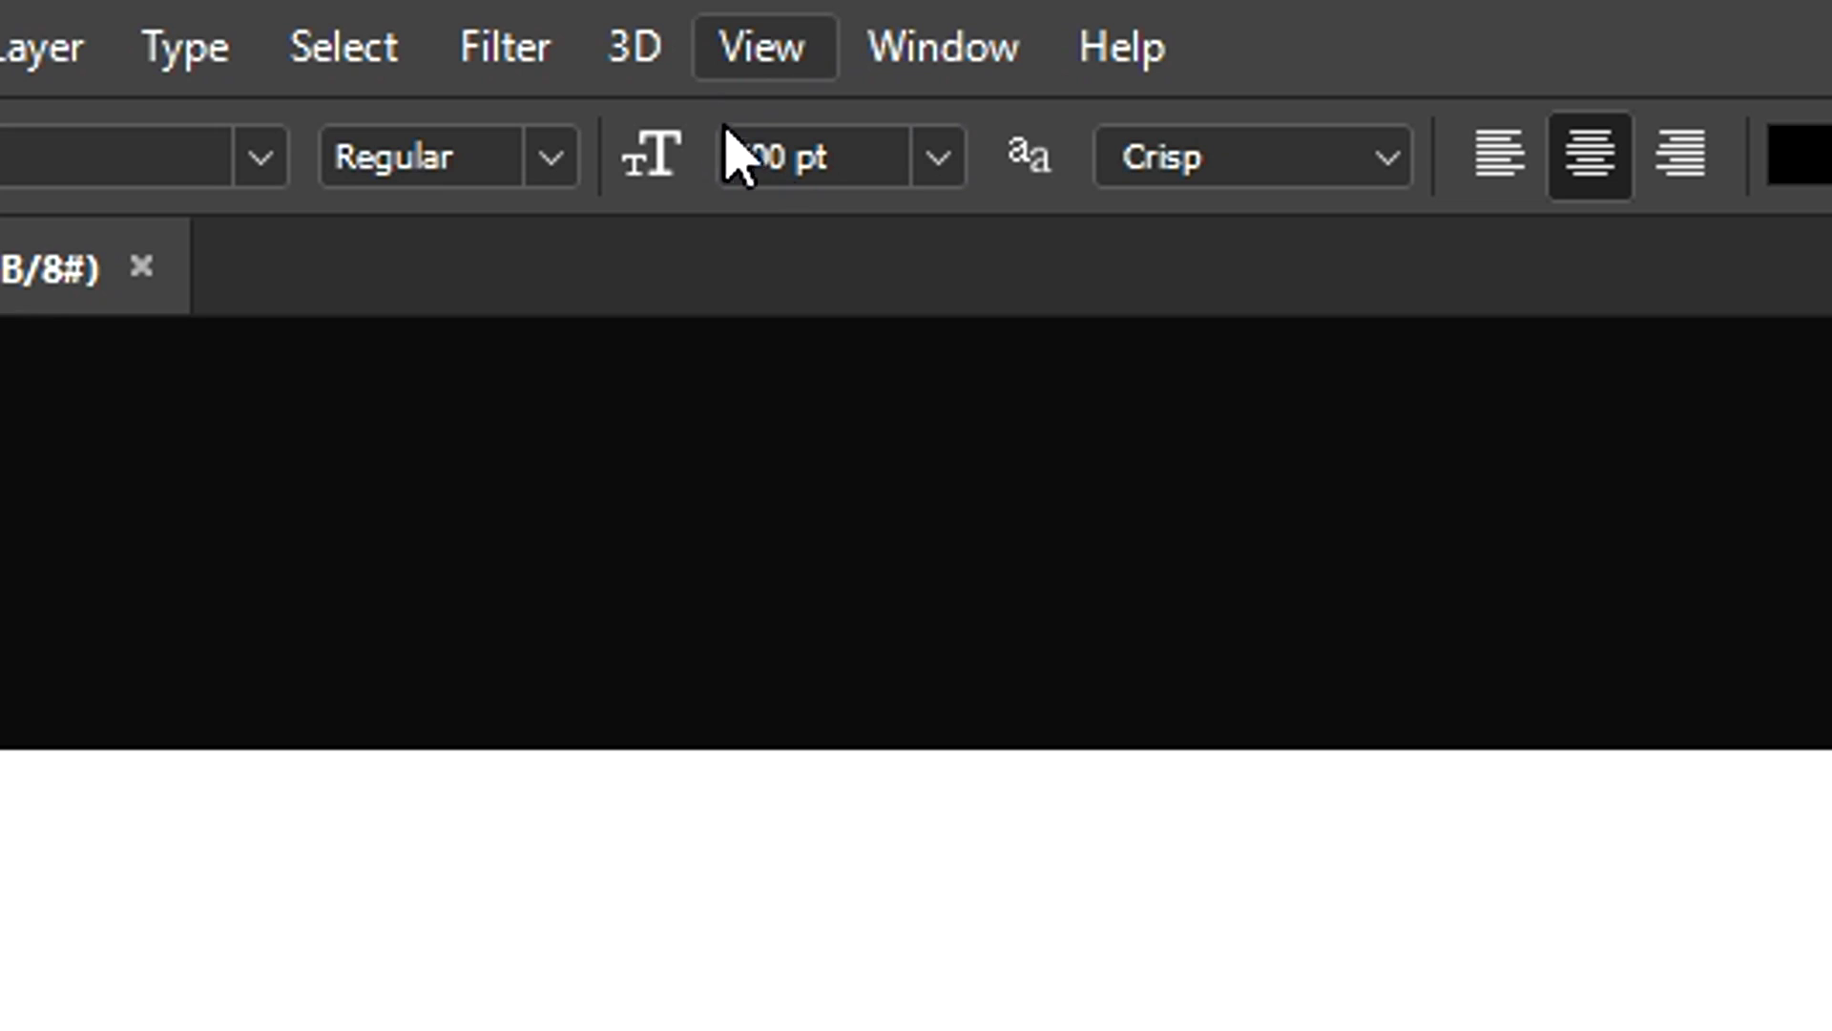
pyautogui.click(801, 154)
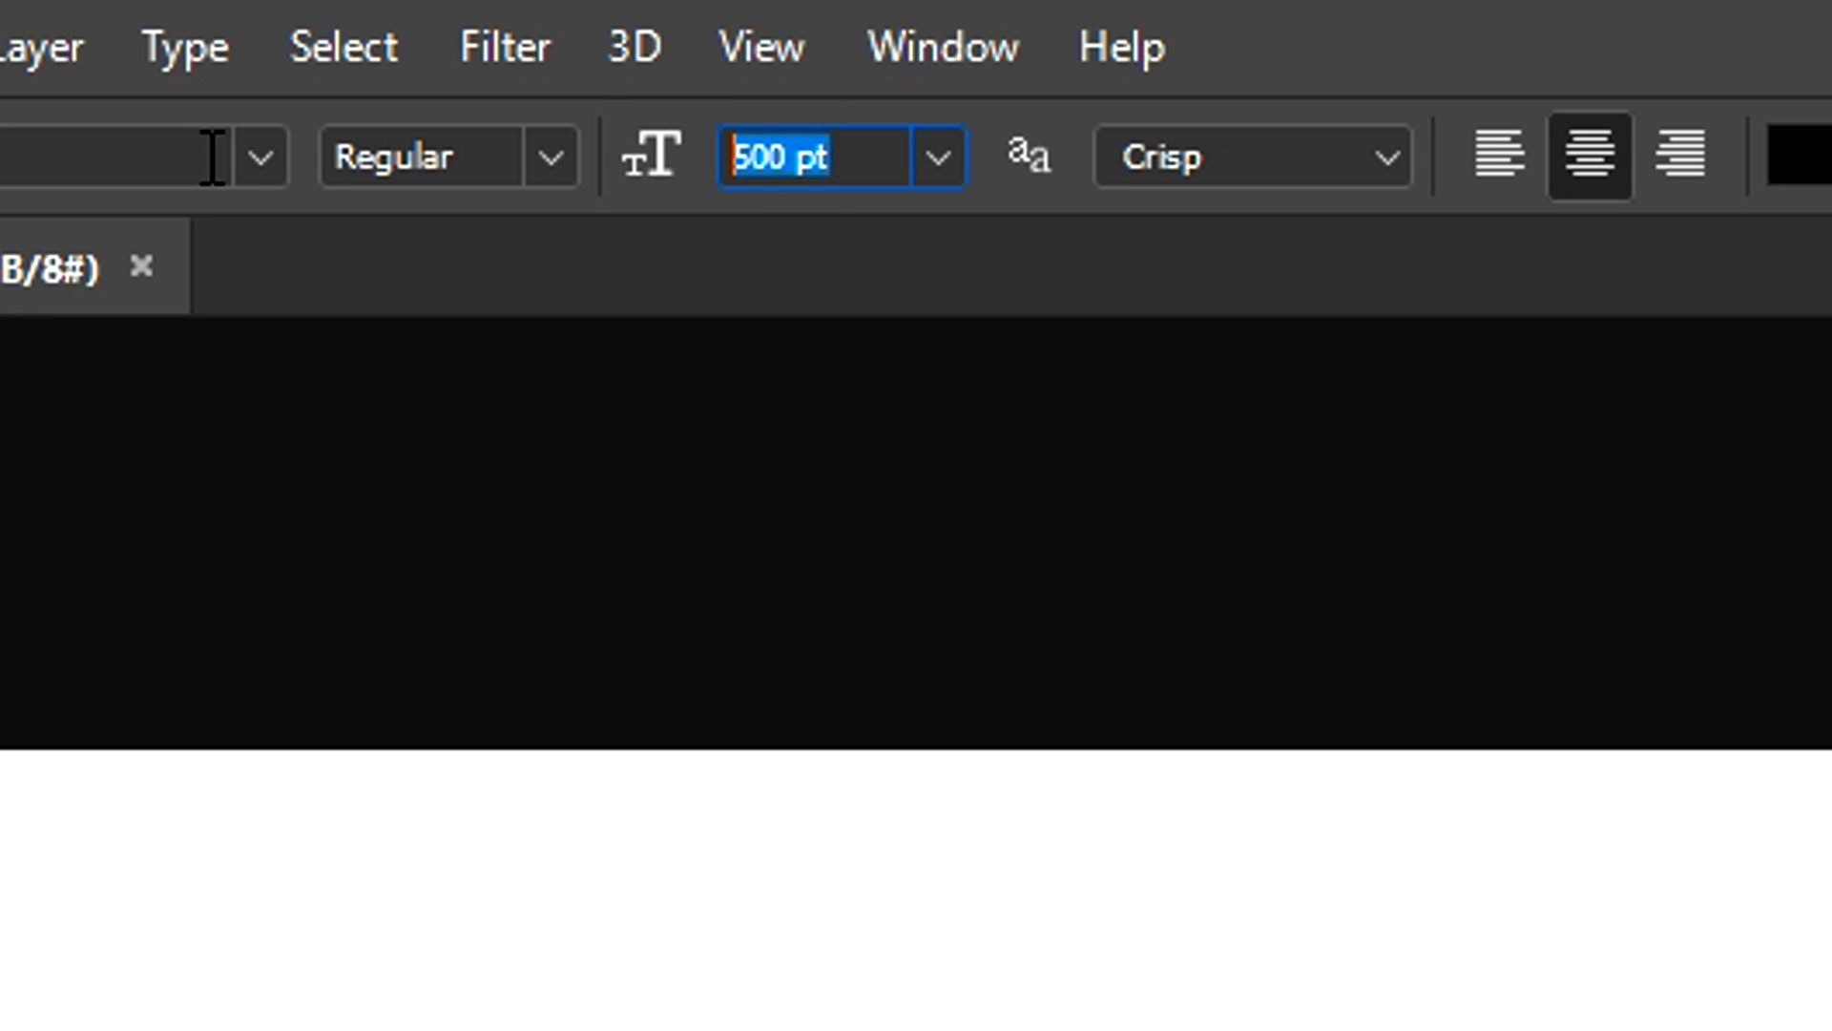
pyautogui.press('BackSpace')
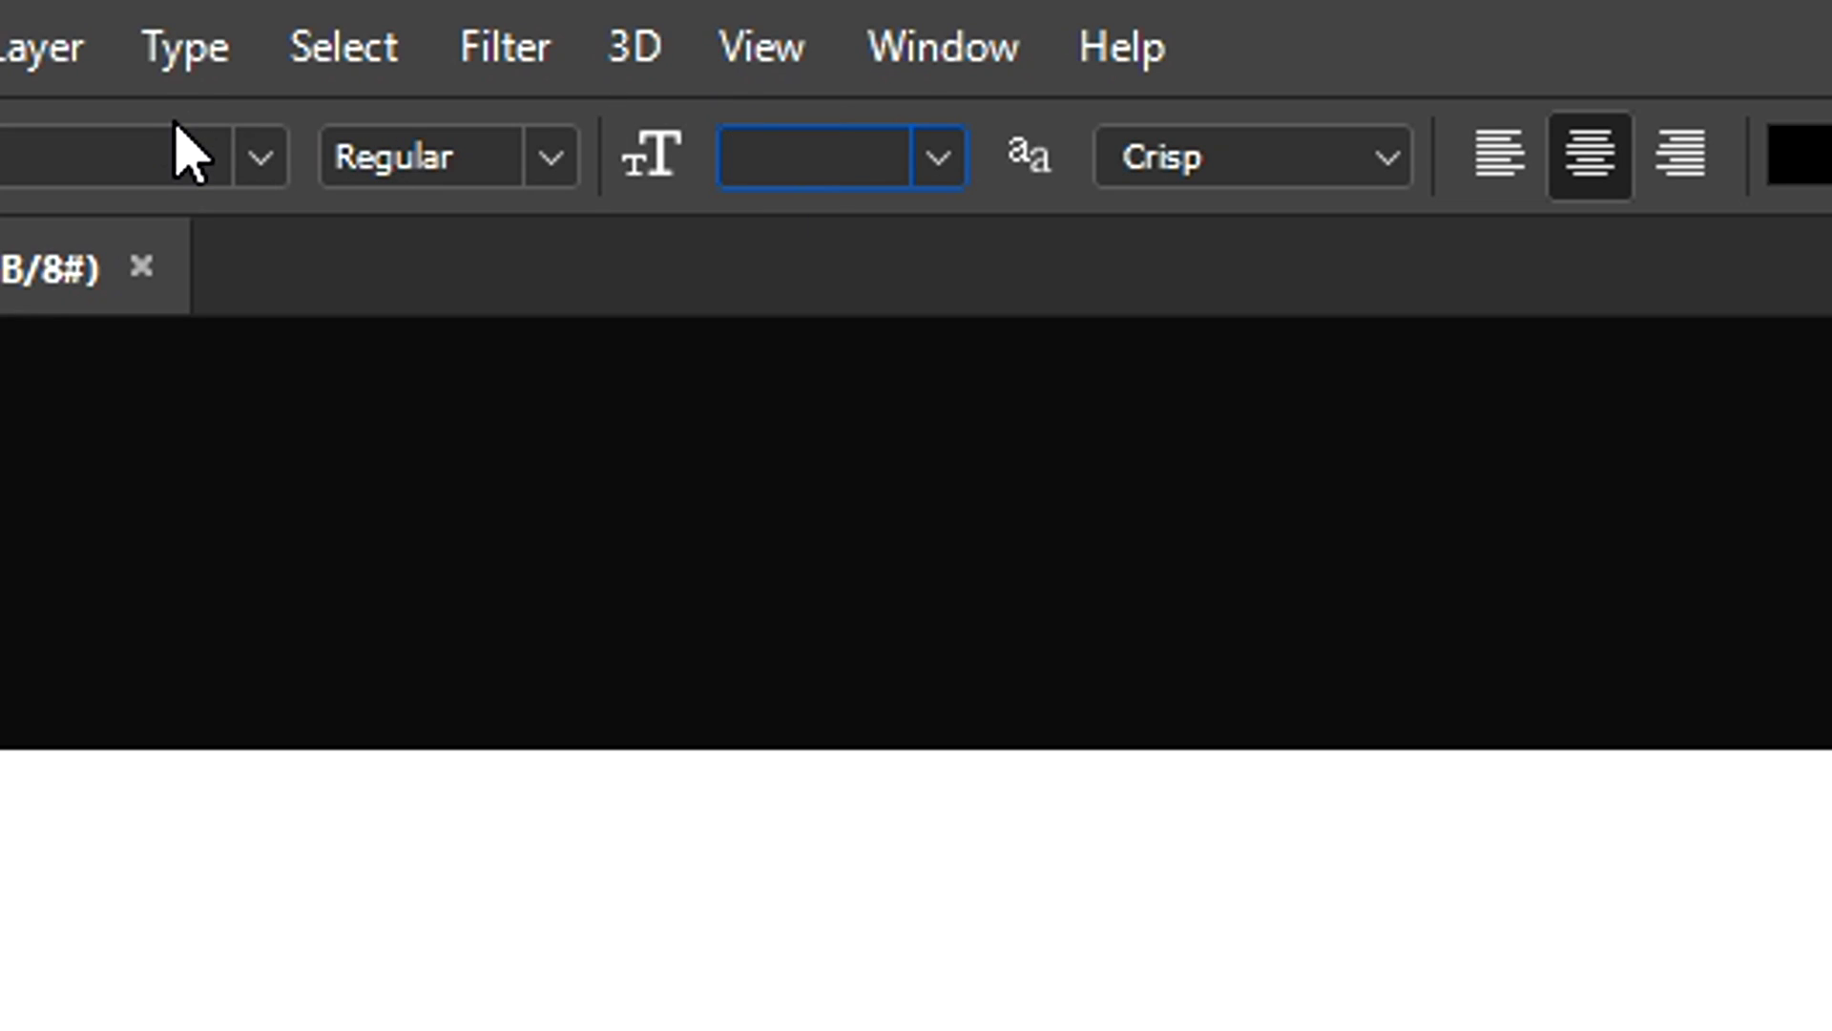
pyautogui.write('100')
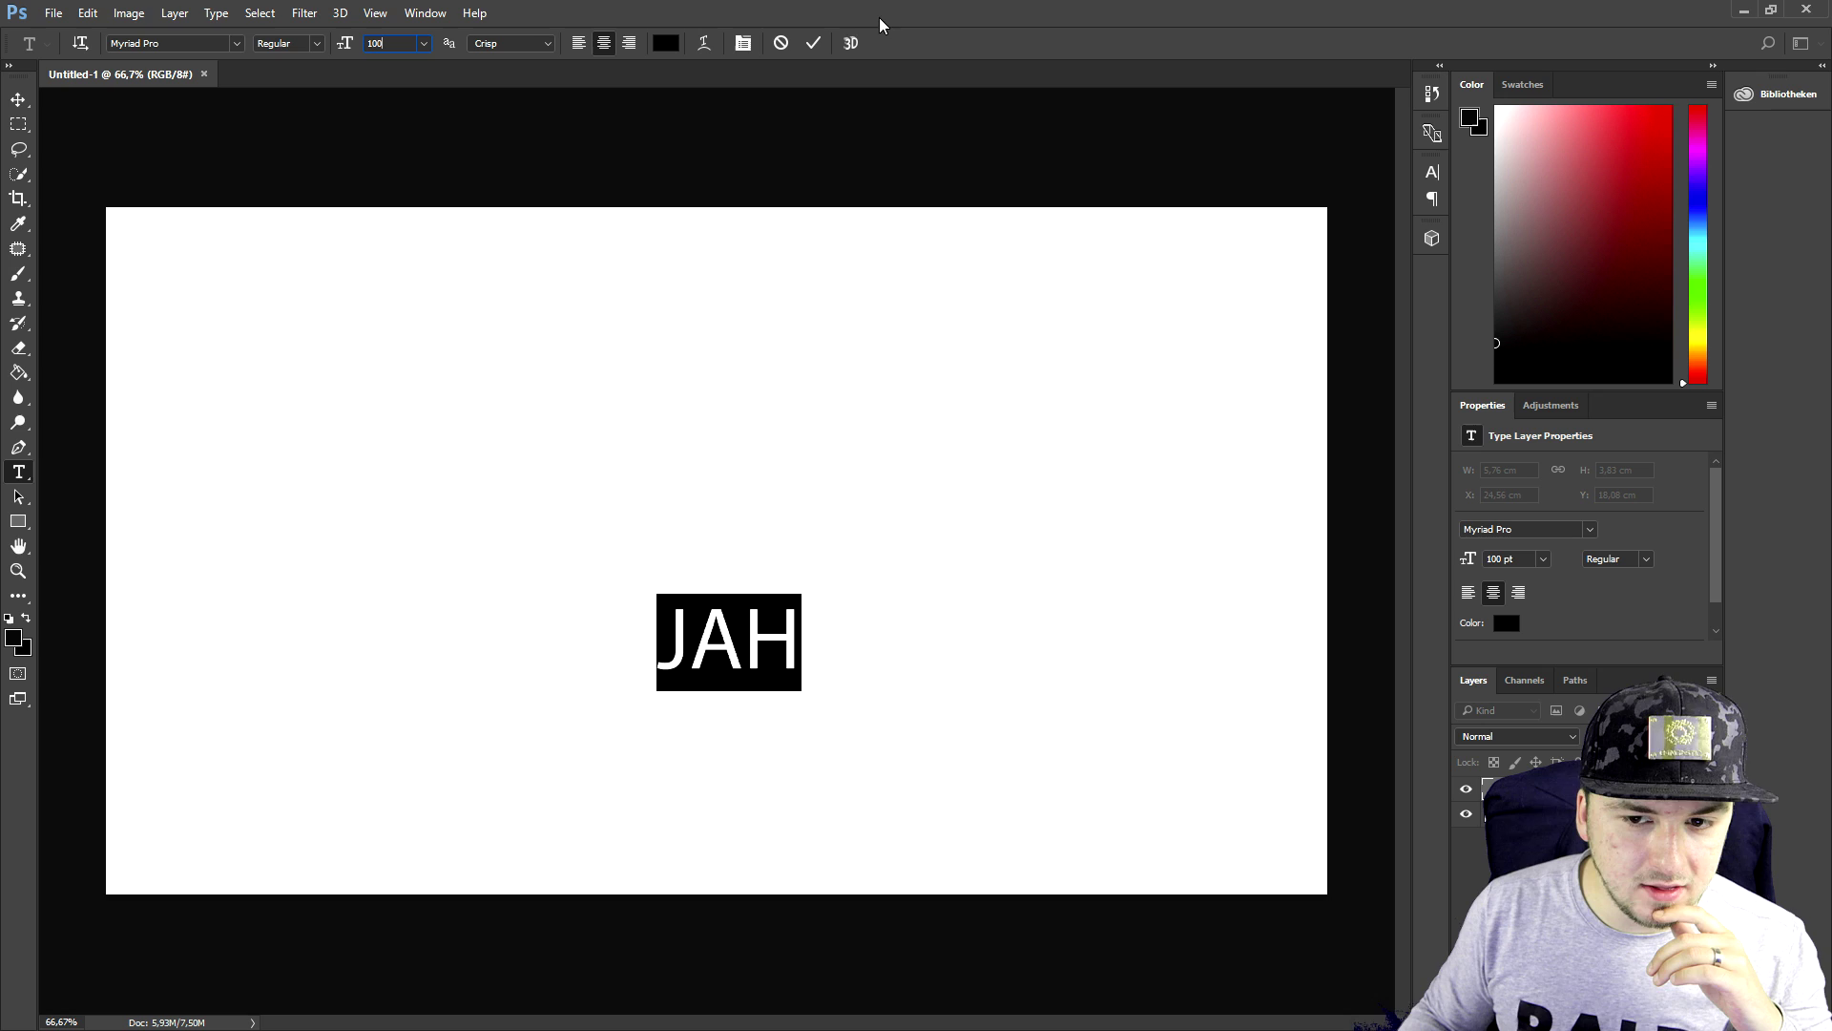
pyautogui.click(814, 43)
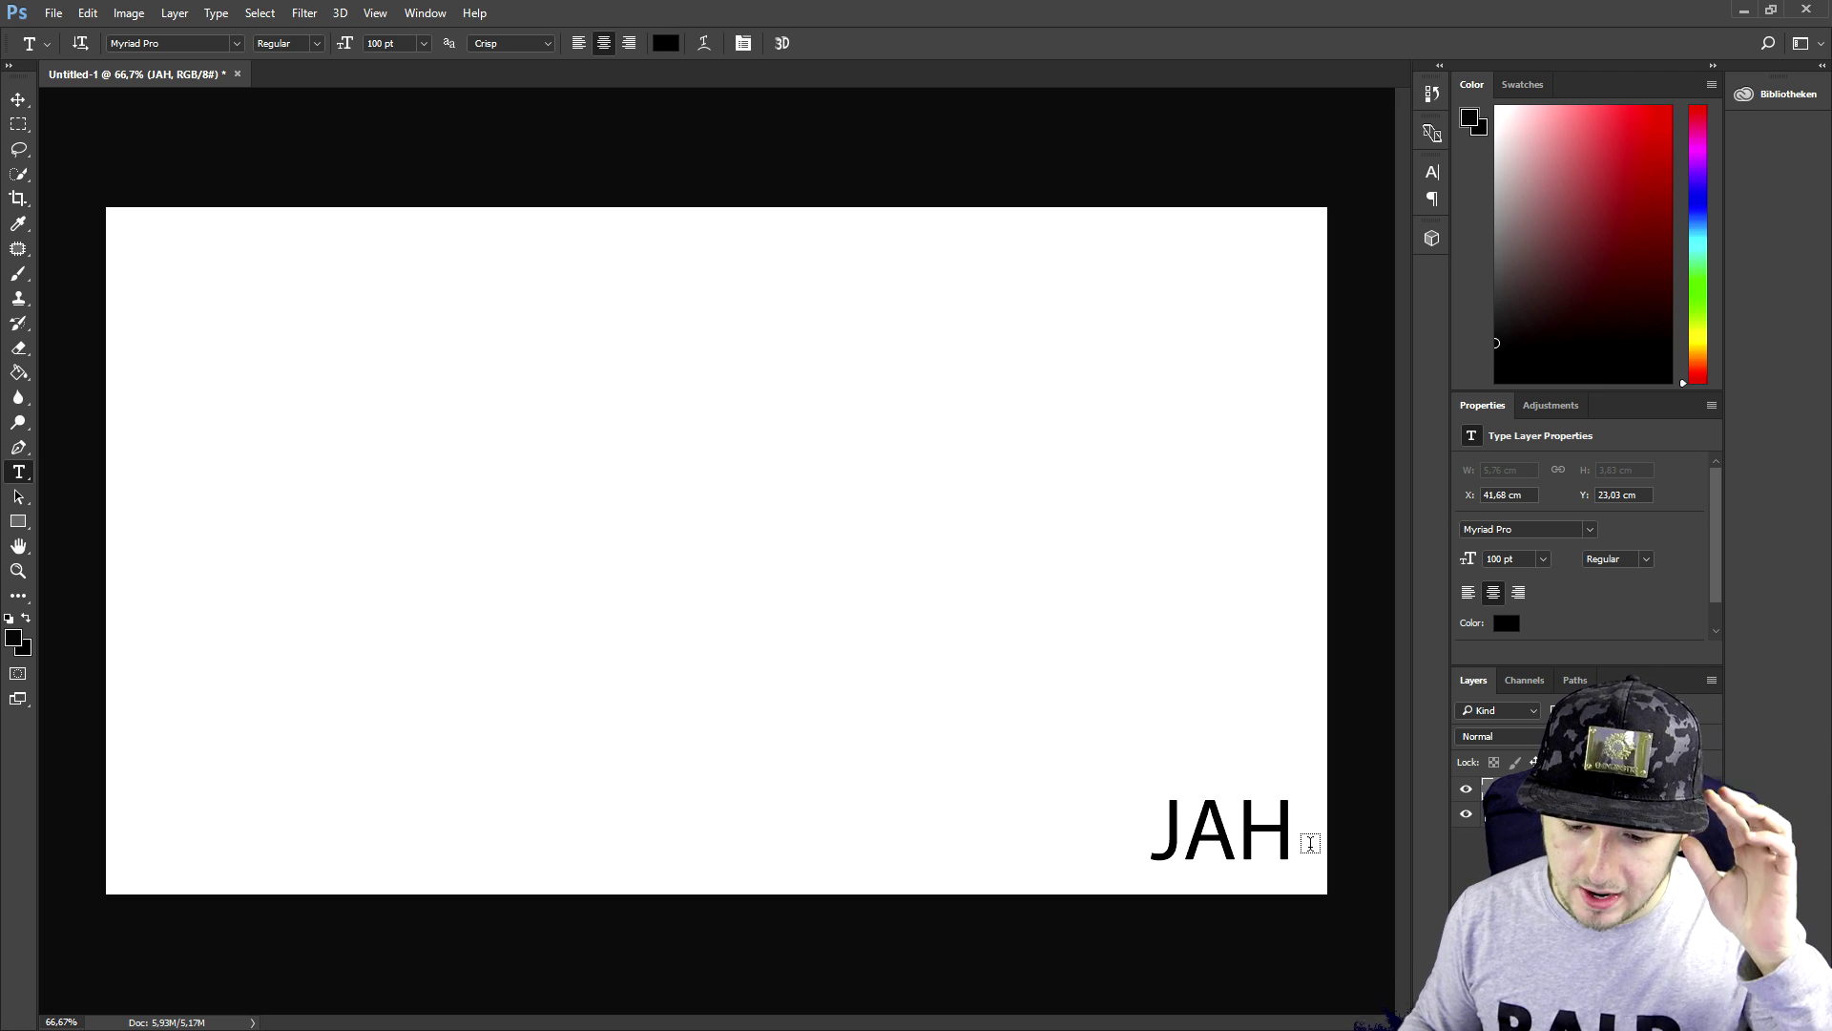
# - Nudge JAH into the bottom-right corner, hide the Background layer, and set JAH opacity to 60%
pyautogui.moveTo(1233, 827); pyautogui.dragTo(1198, 811)
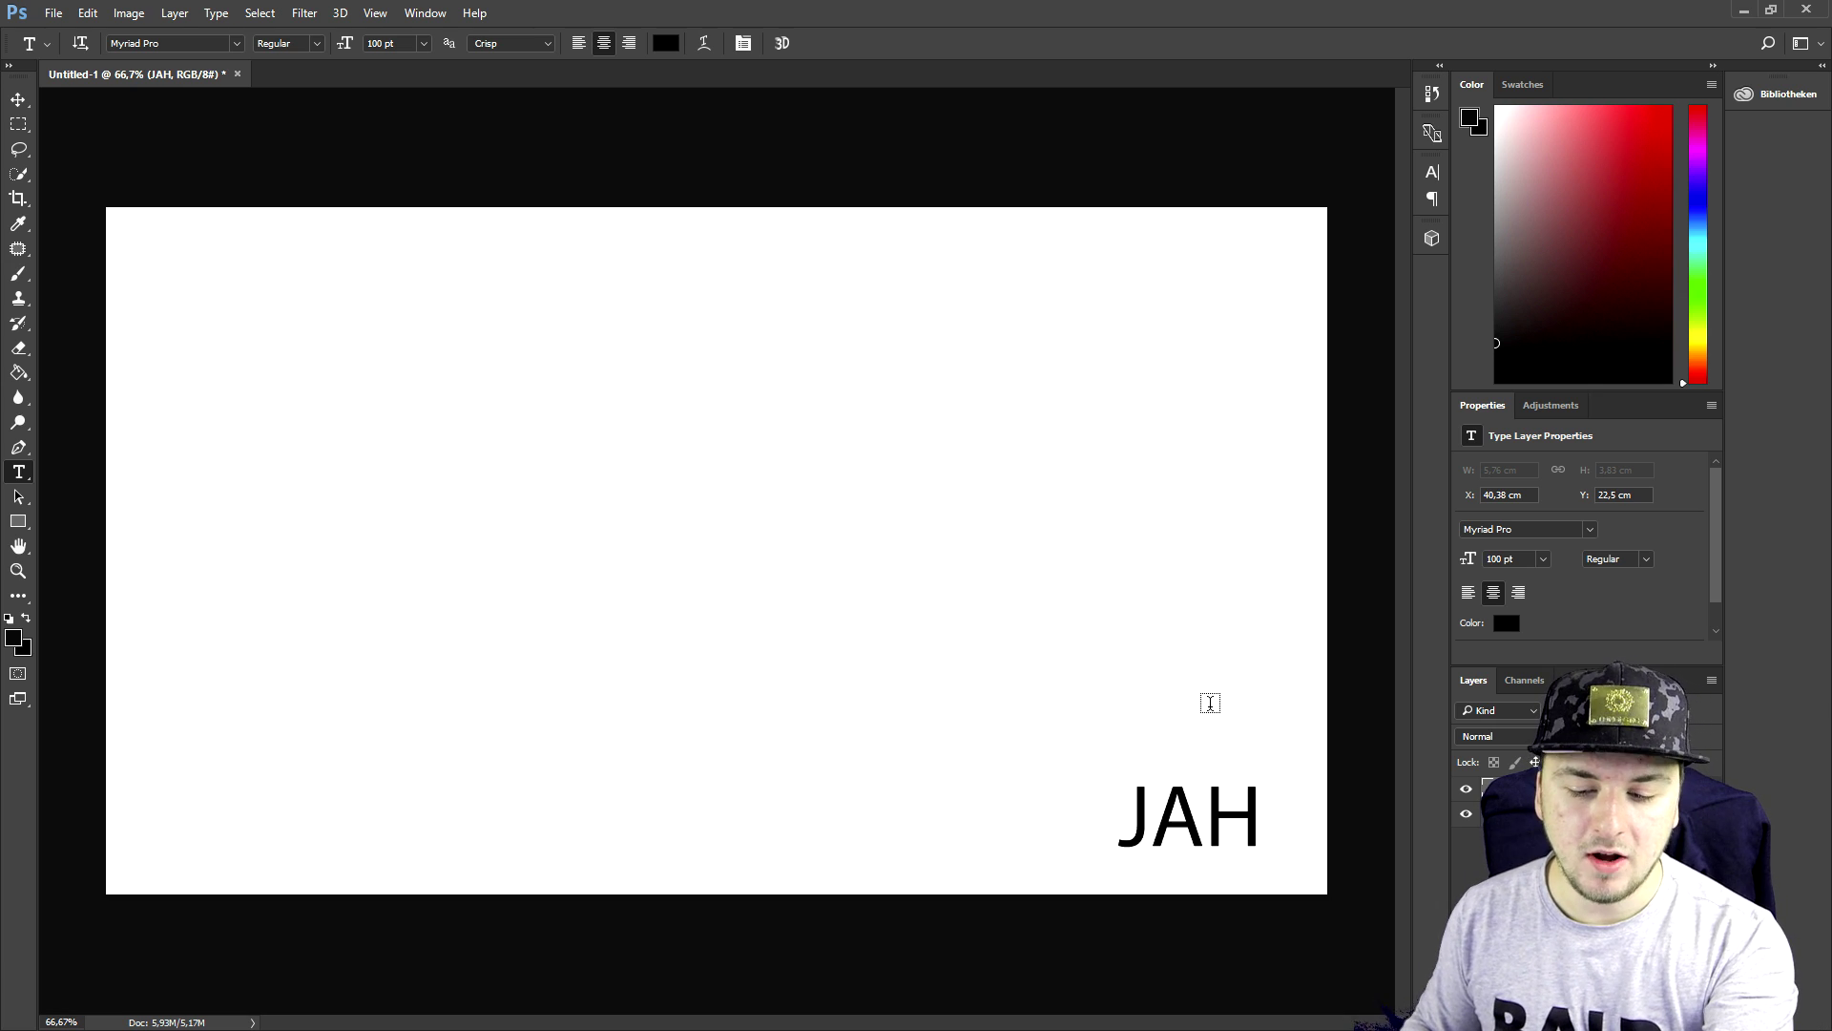
pyautogui.moveTo(1196, 816)
pyautogui.mouseDown()
pyautogui.moveTo(1253, 854)
pyautogui.moveTo(1185, 810)
pyautogui.mouseUp()
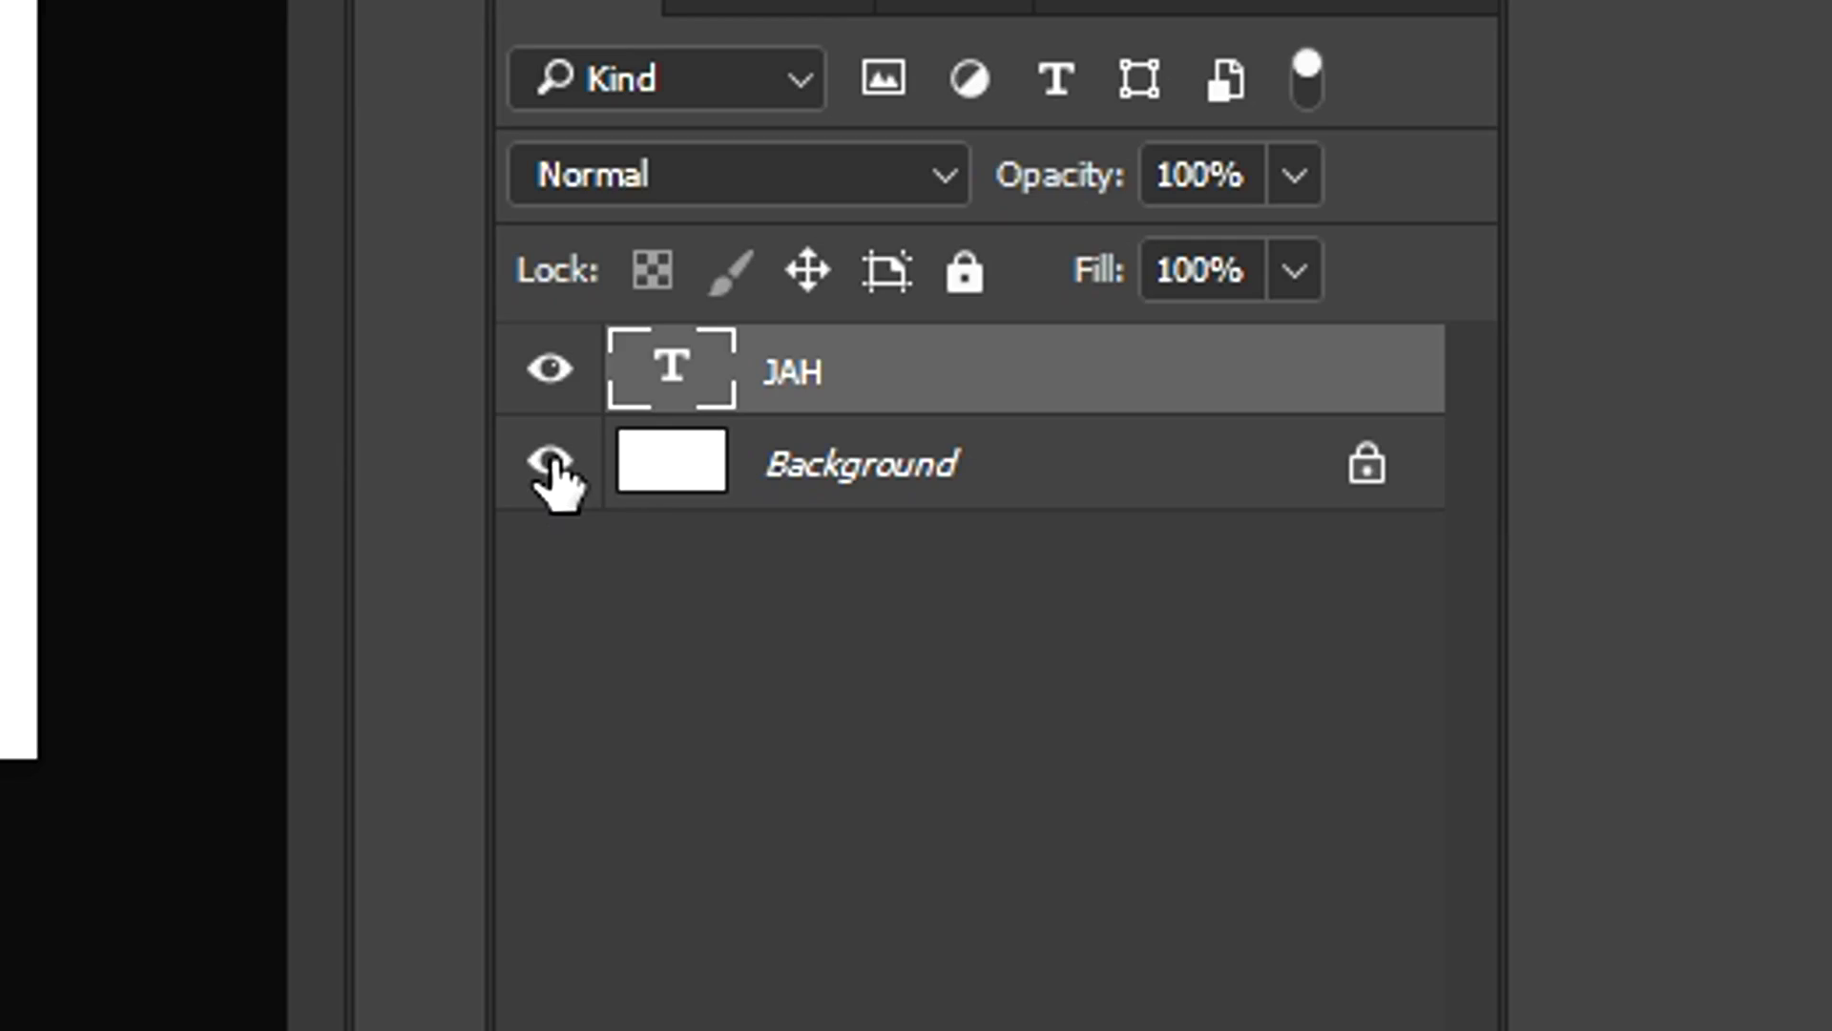
pyautogui.click(551, 465)
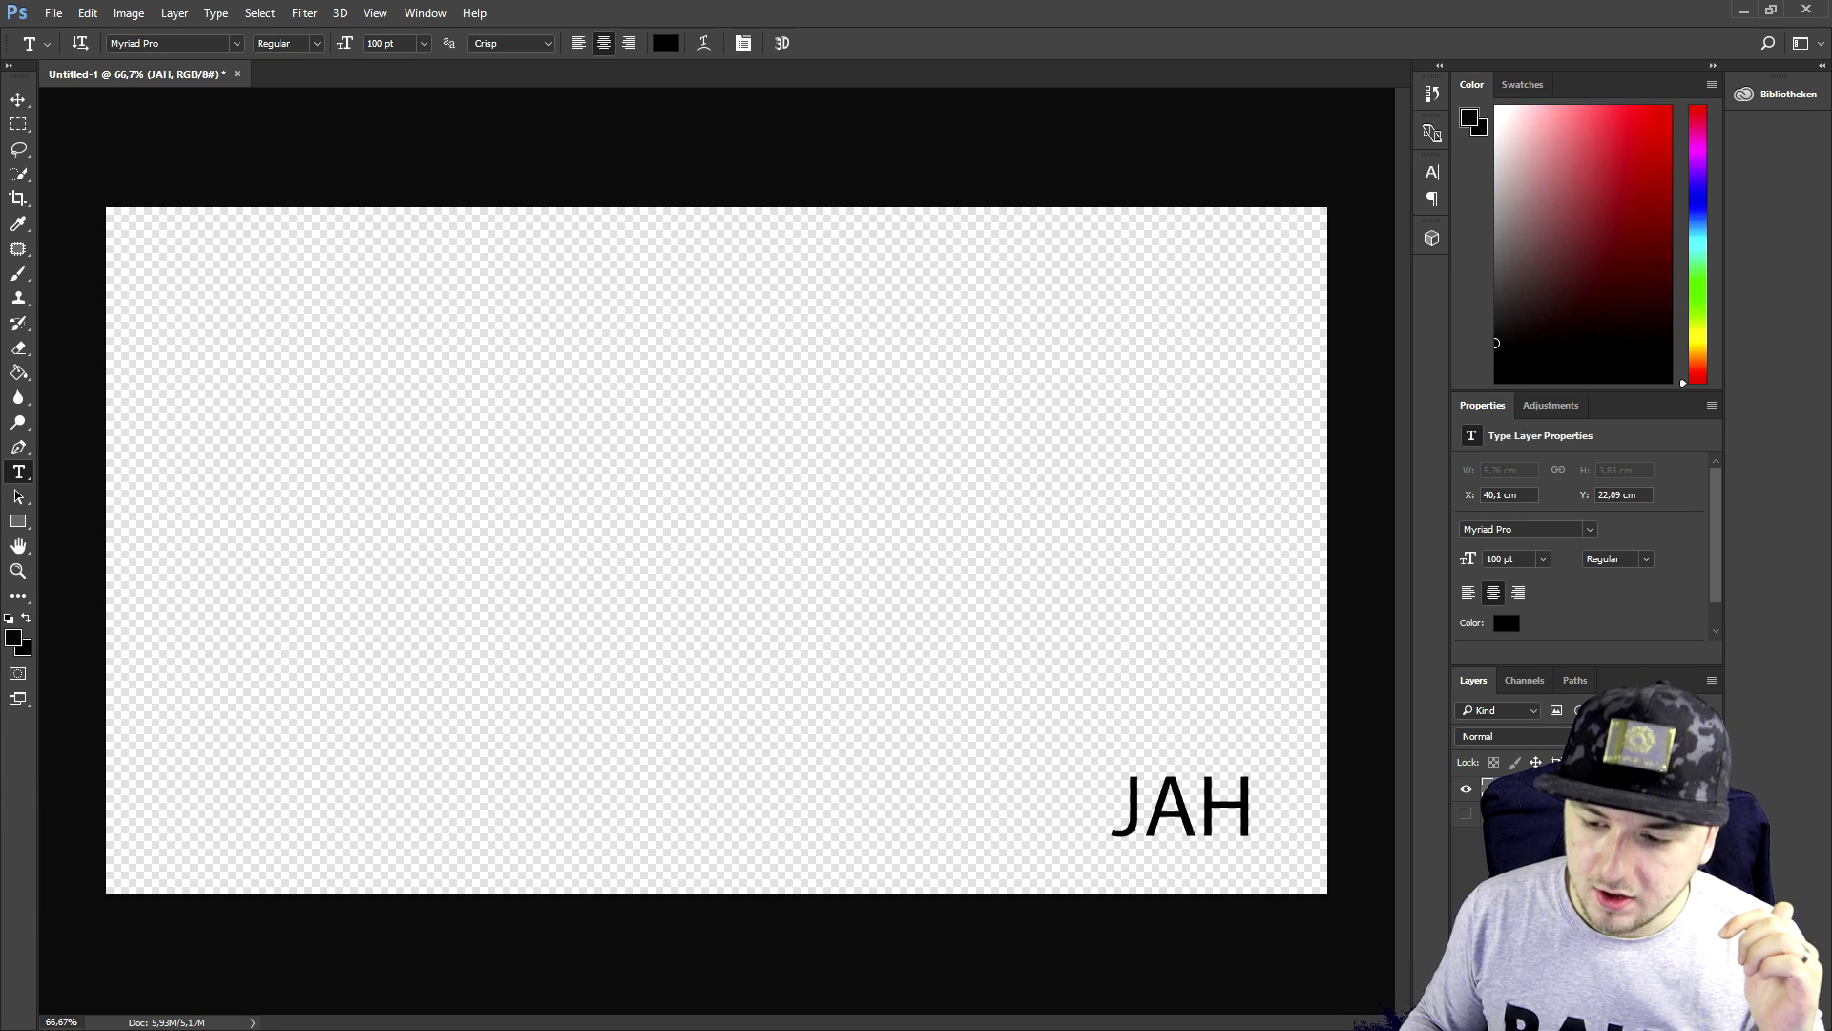
pyautogui.press('5')
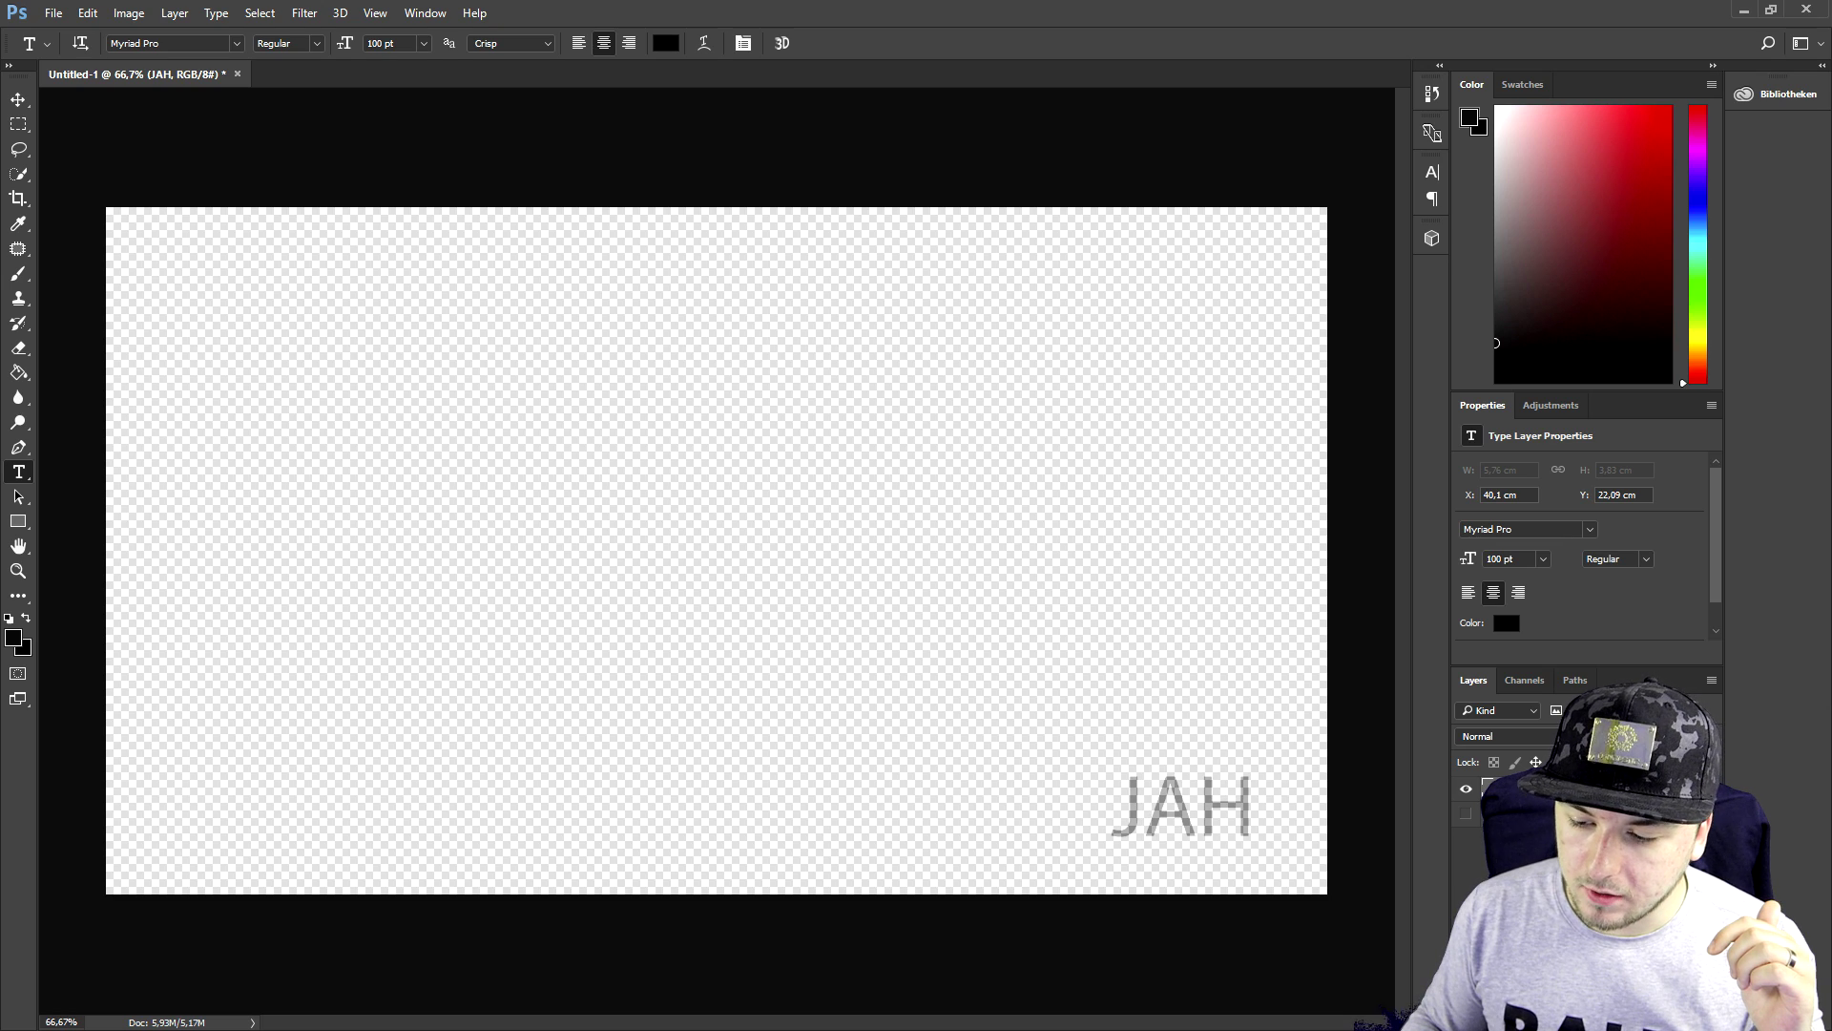
pyautogui.click(1666, 736)
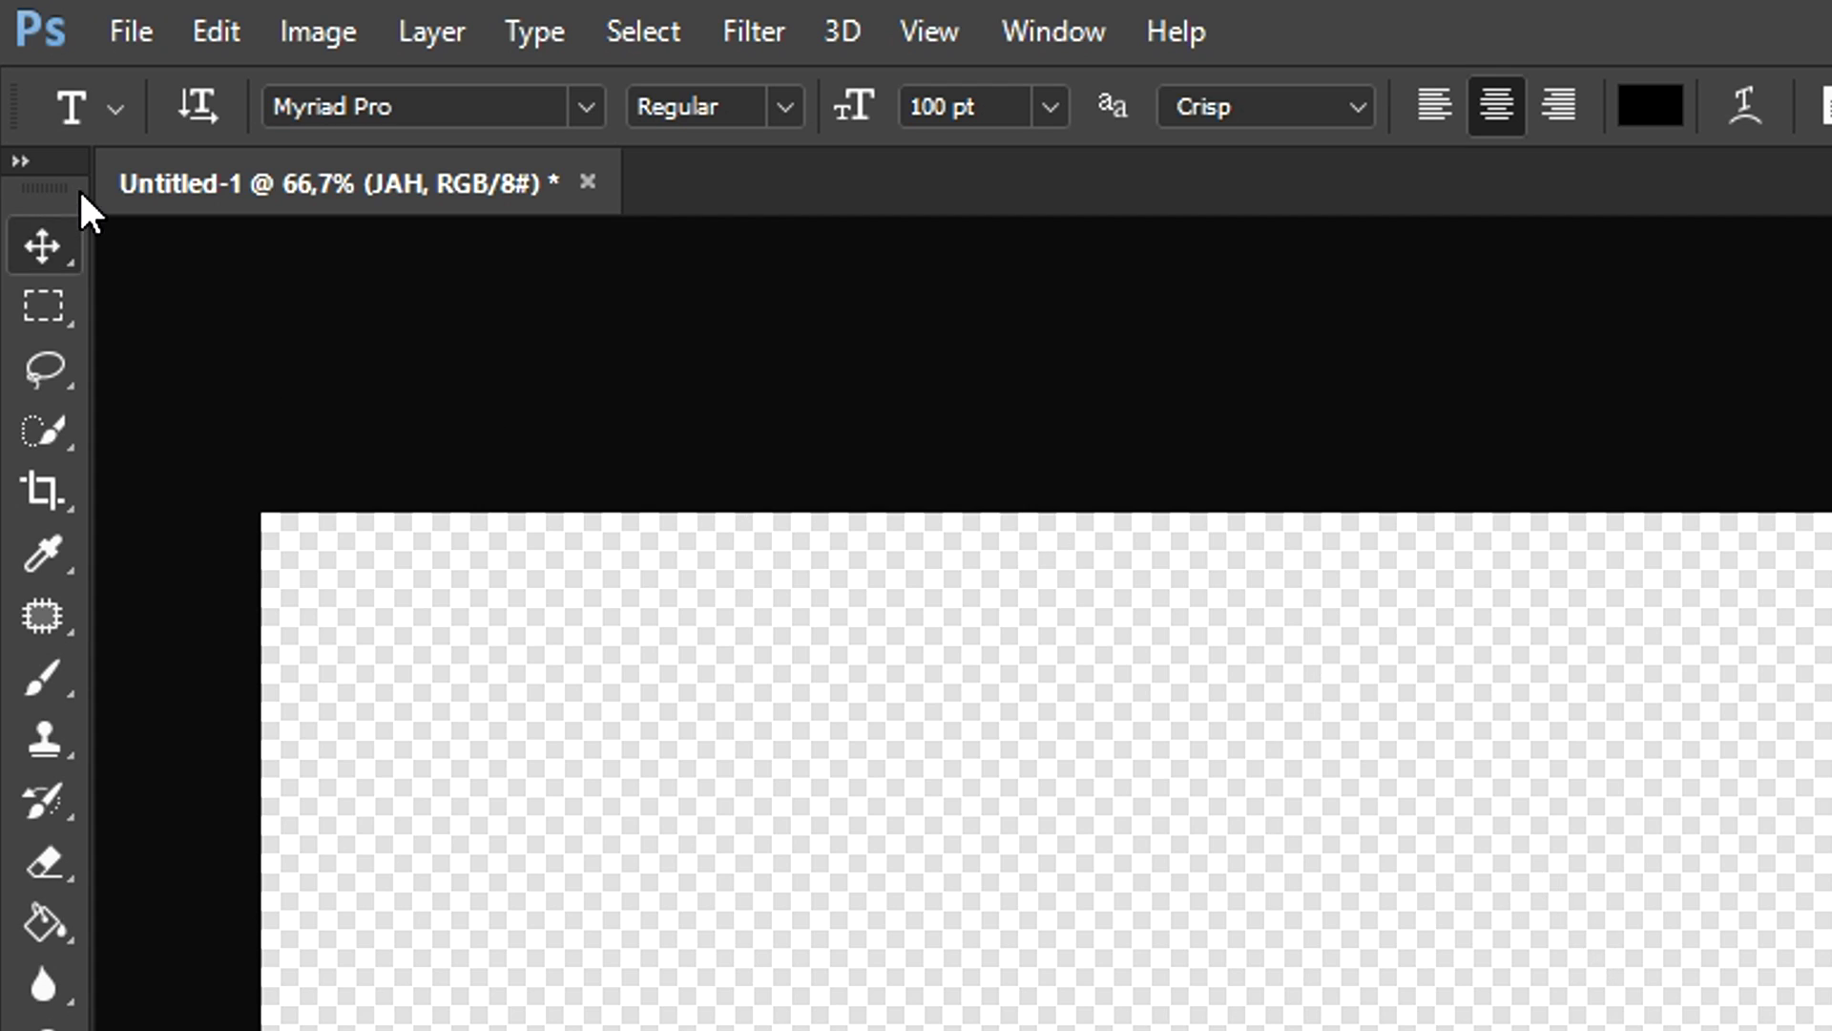
# - Save the image as Watermark in PNG format with Smallest compression and no interlacing
pyautogui.click(114, 34)
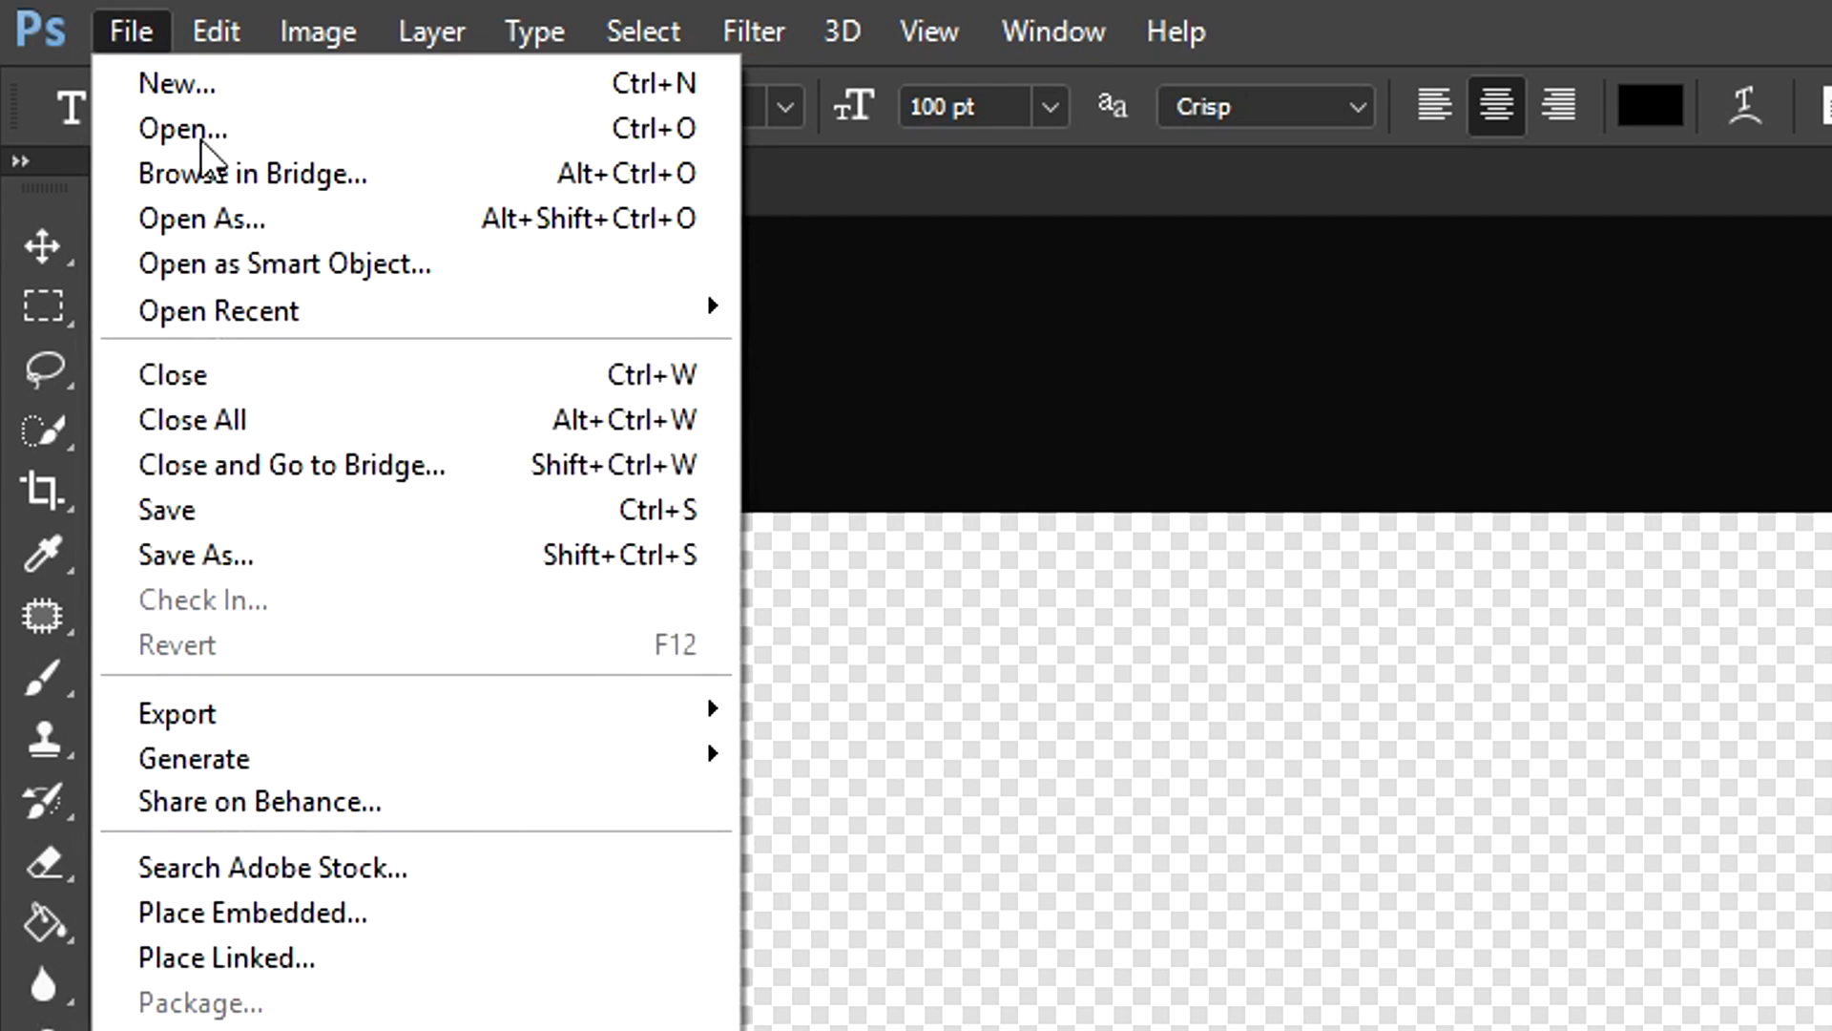
pyautogui.click(444, 572)
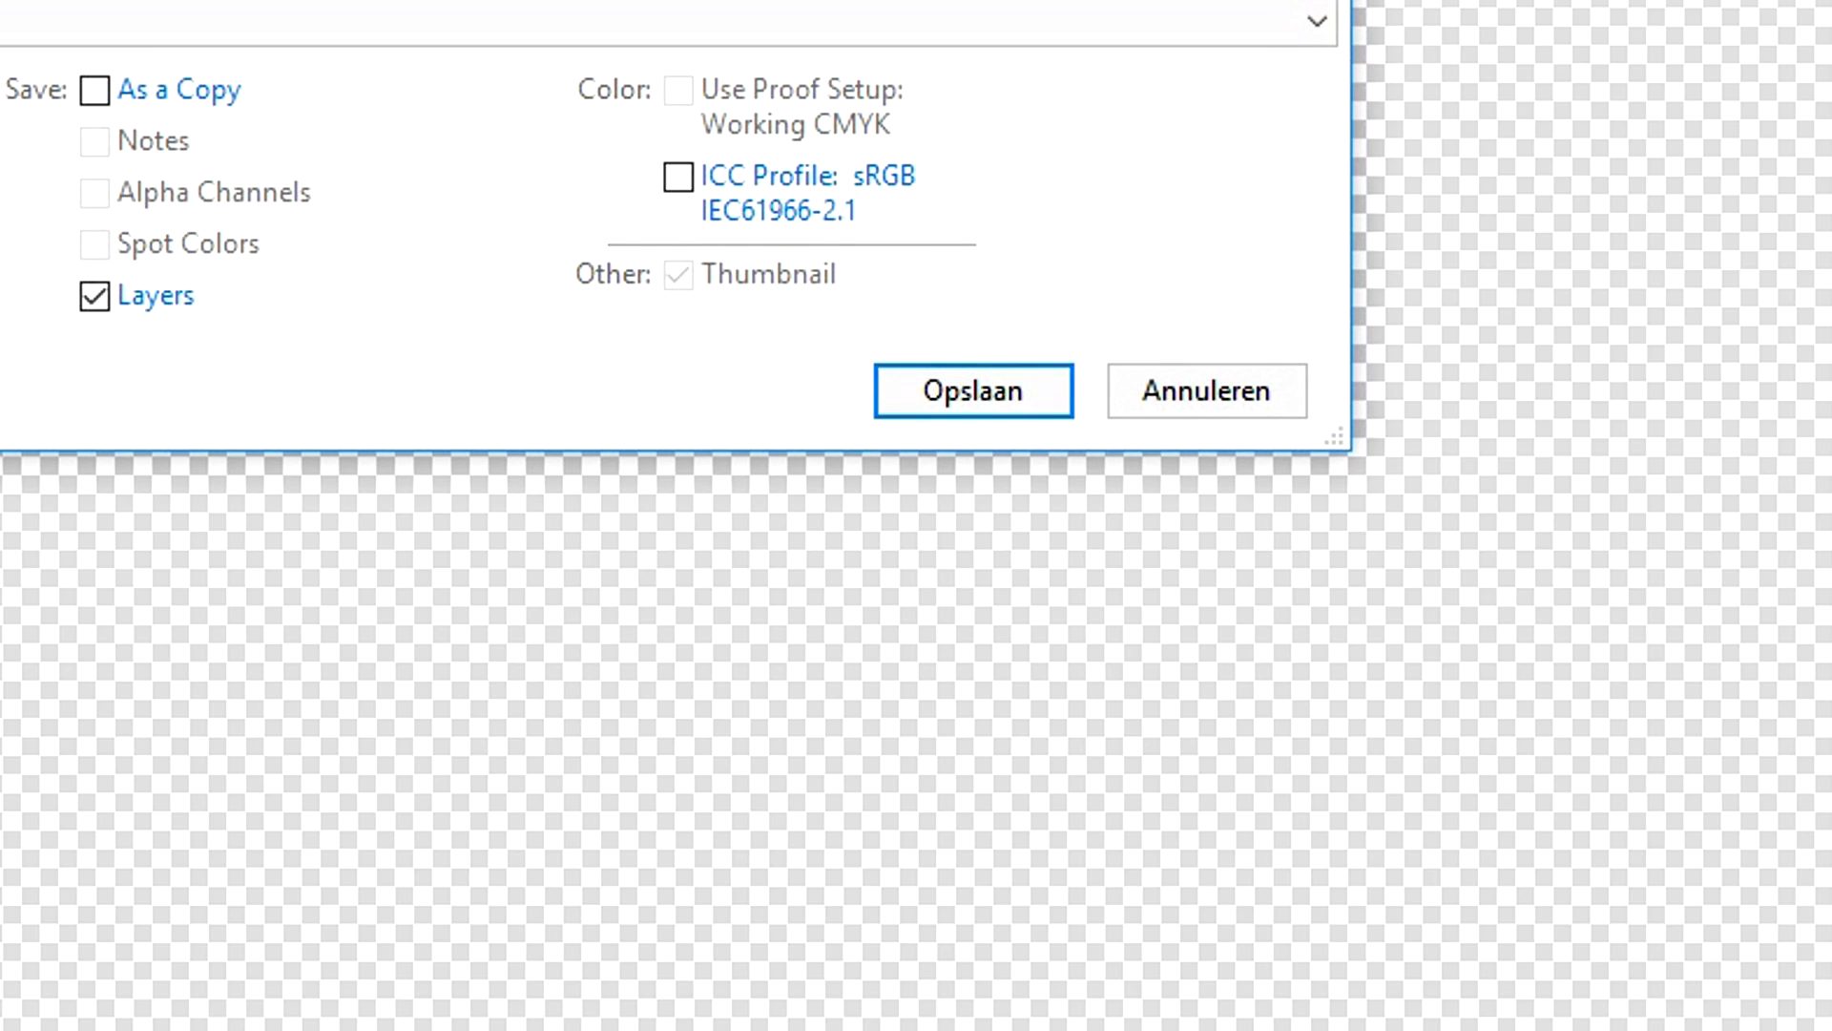
pyautogui.click(358, 105)
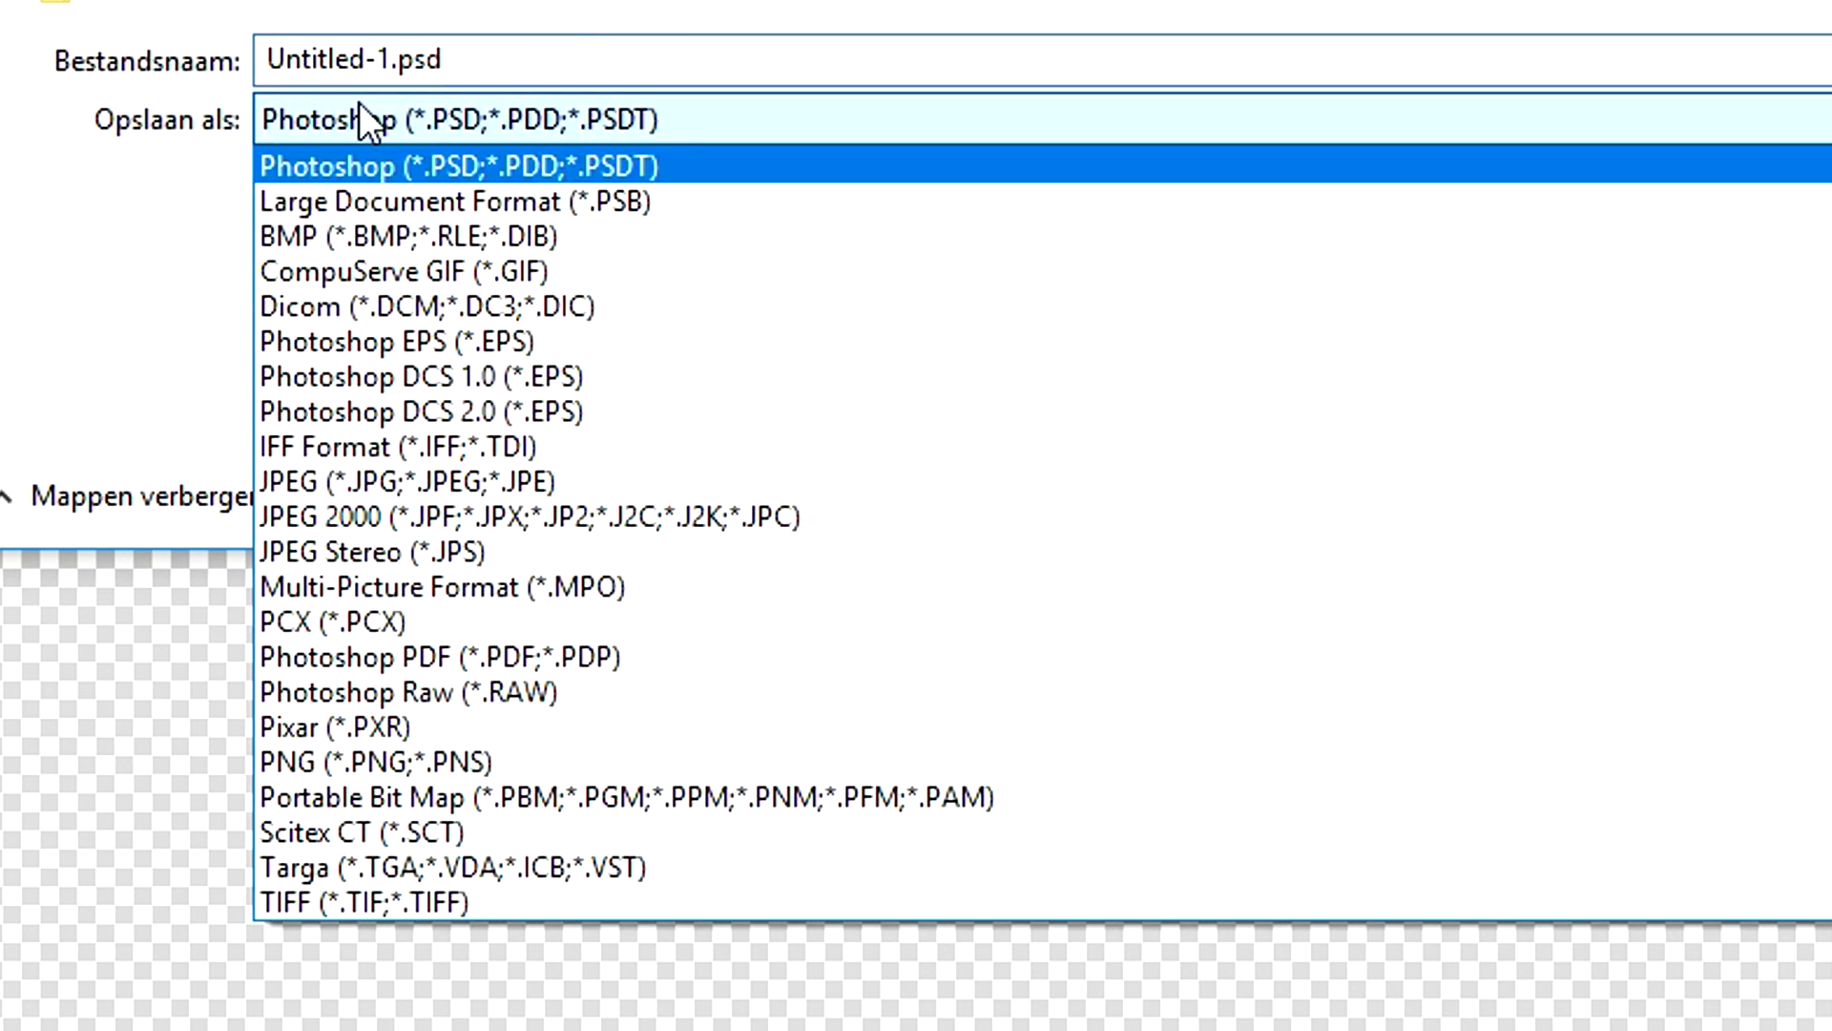
pyautogui.click(498, 763)
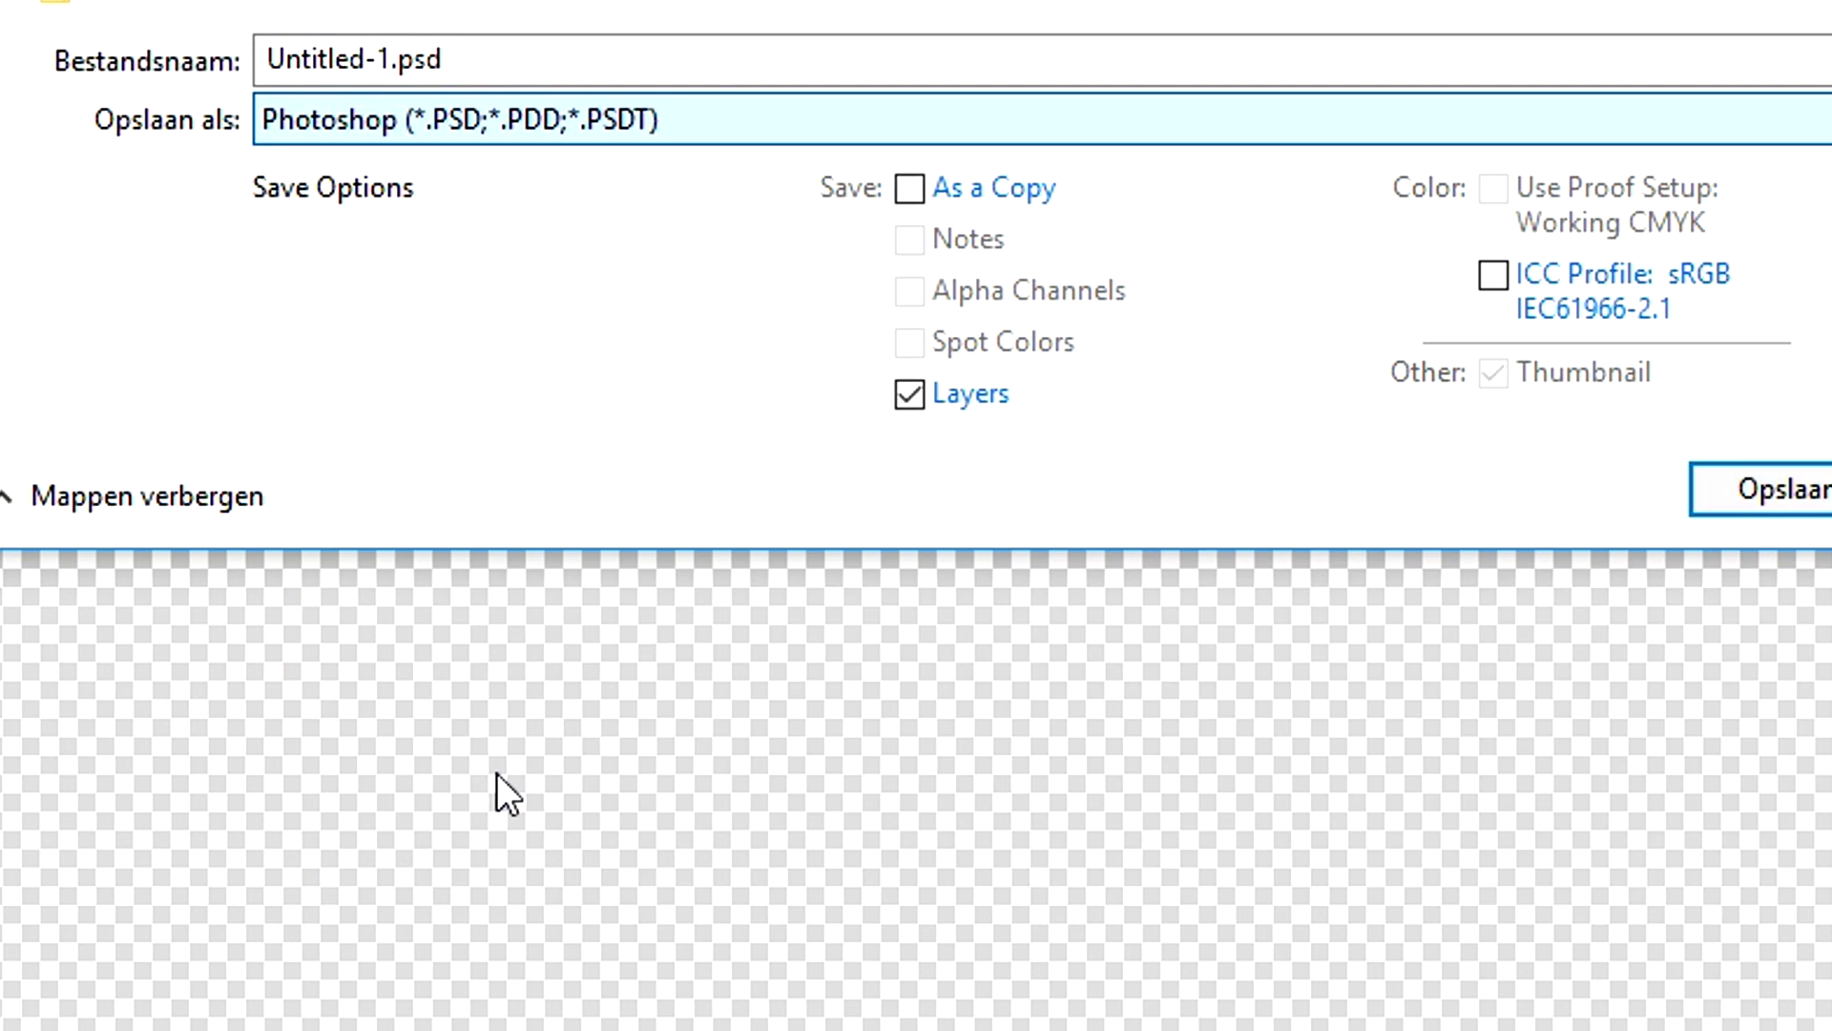
pyautogui.click(482, 68)
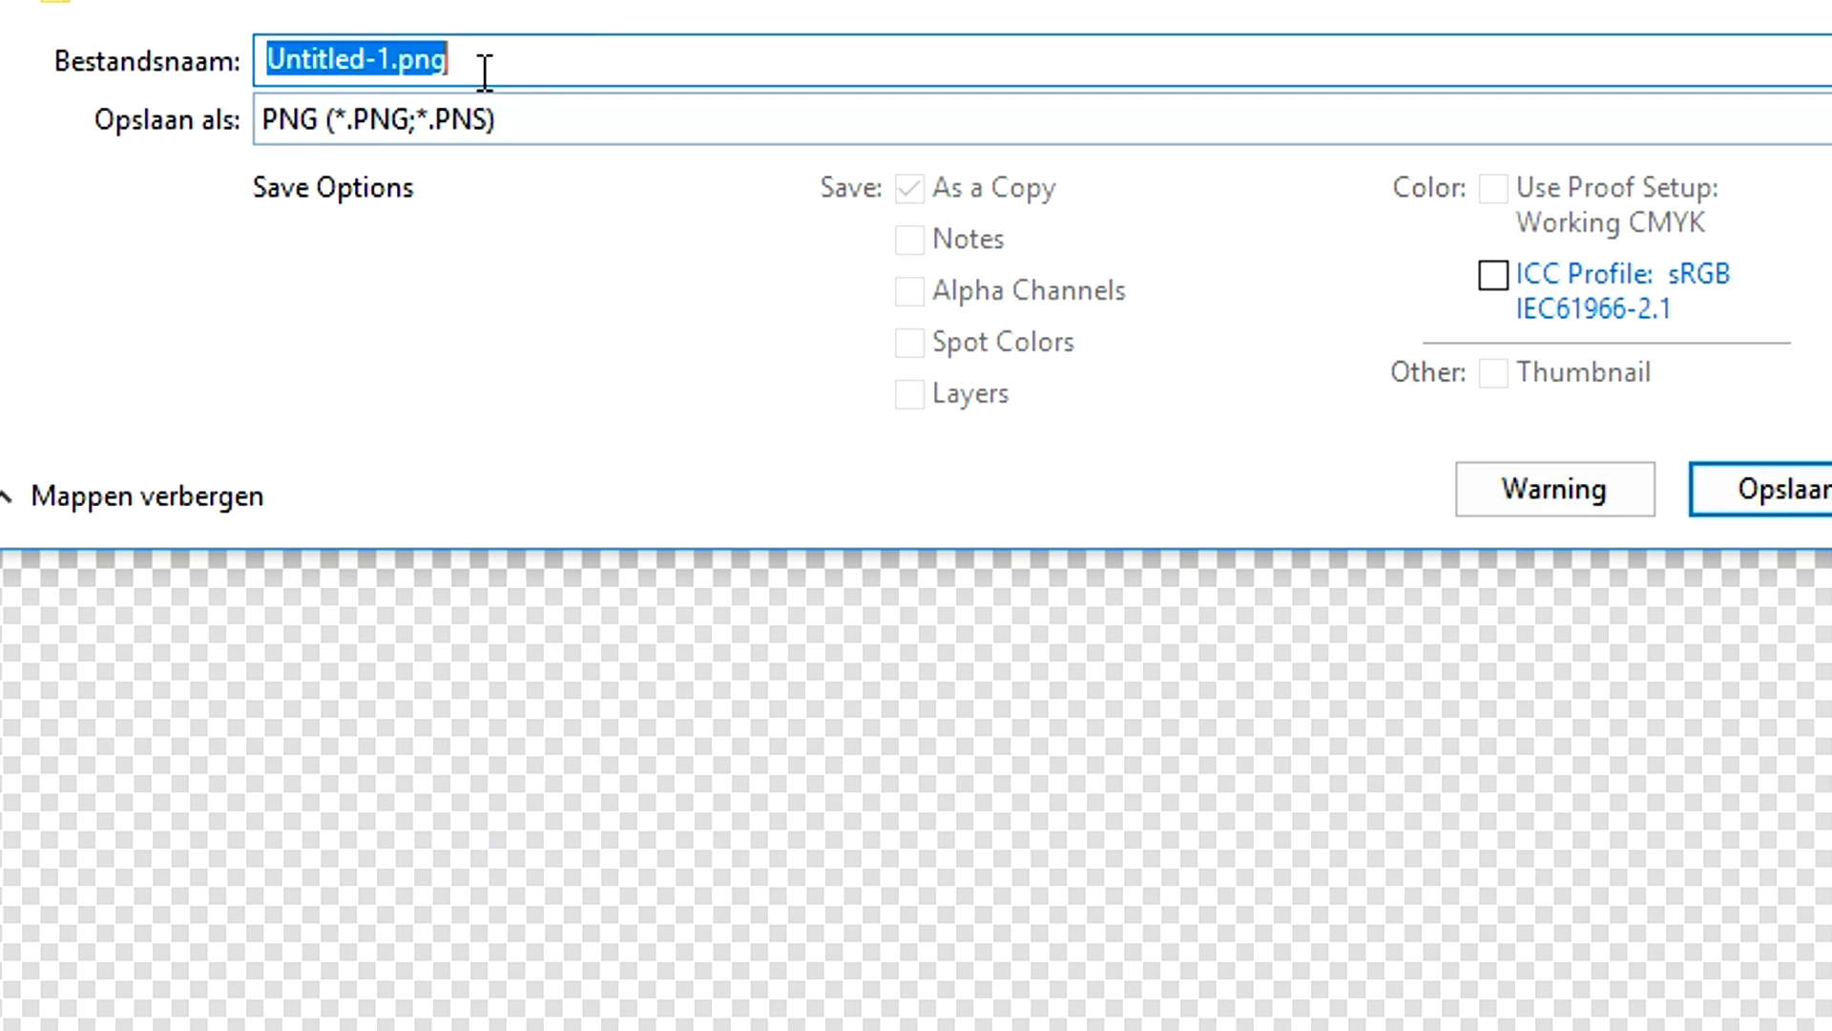
pyautogui.write('Watermark')
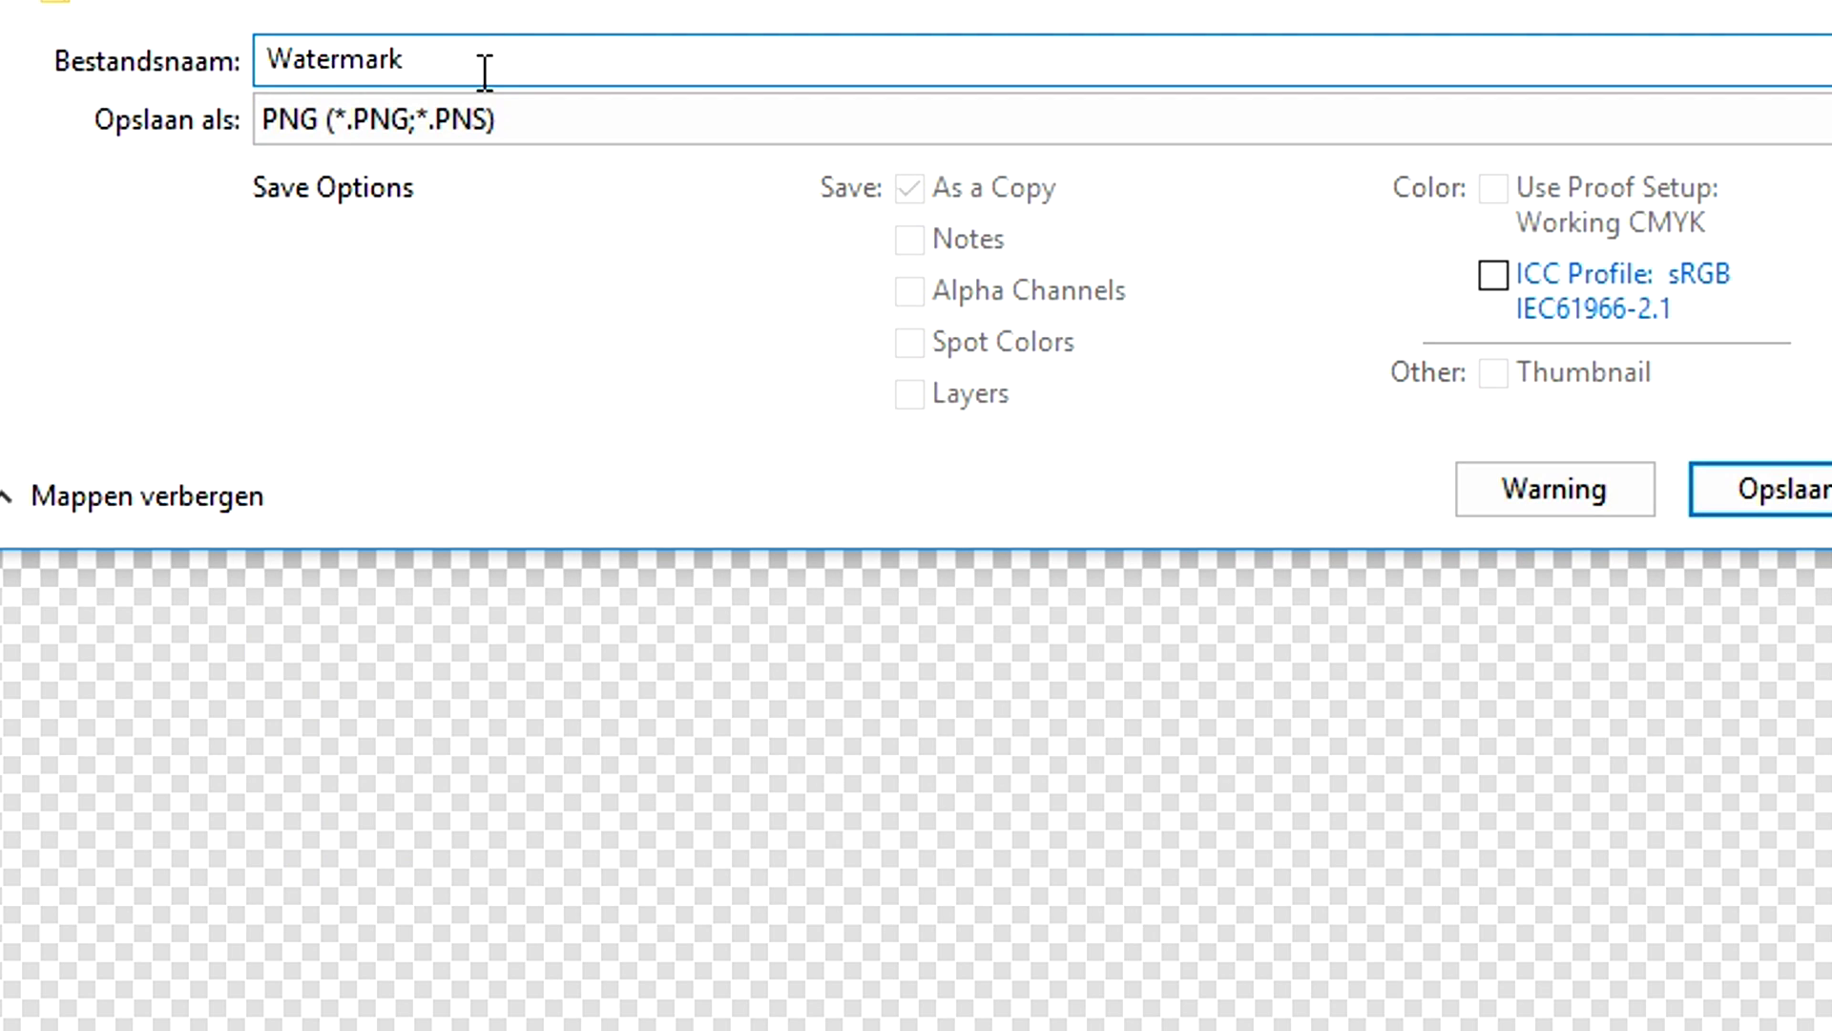
pyautogui.press('Return')
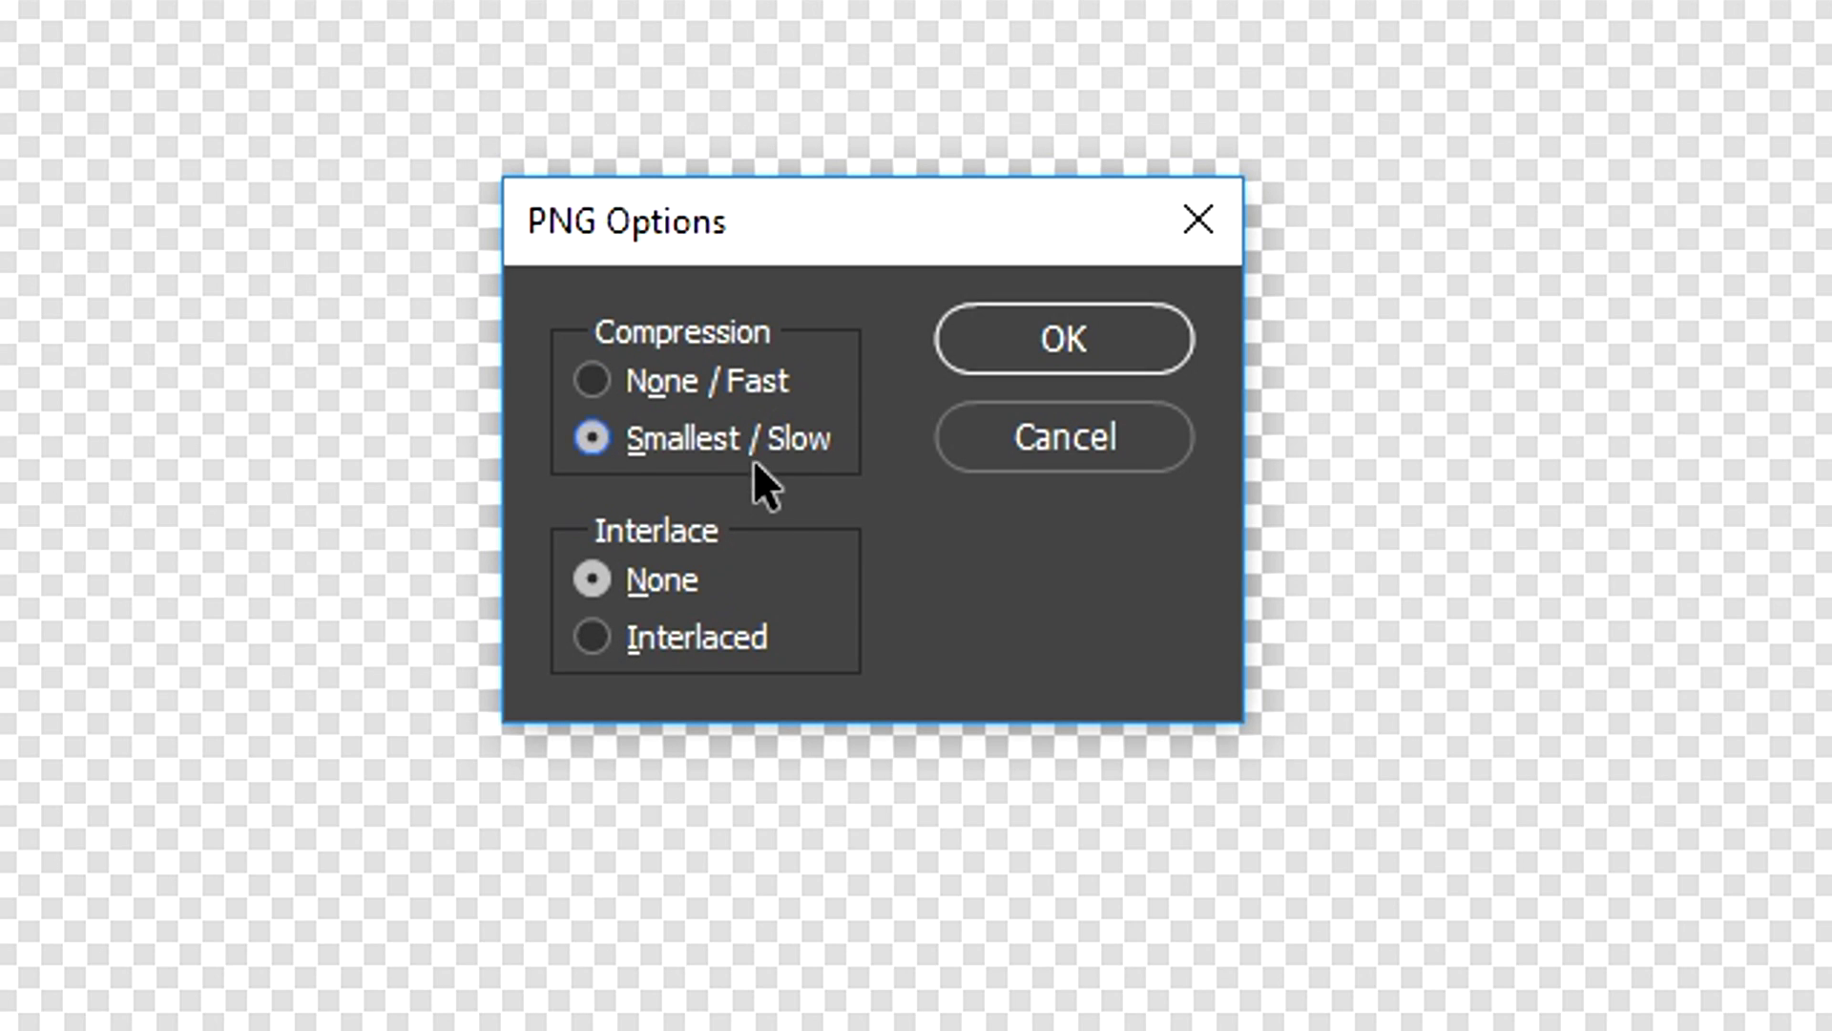
pyautogui.click(1084, 355)
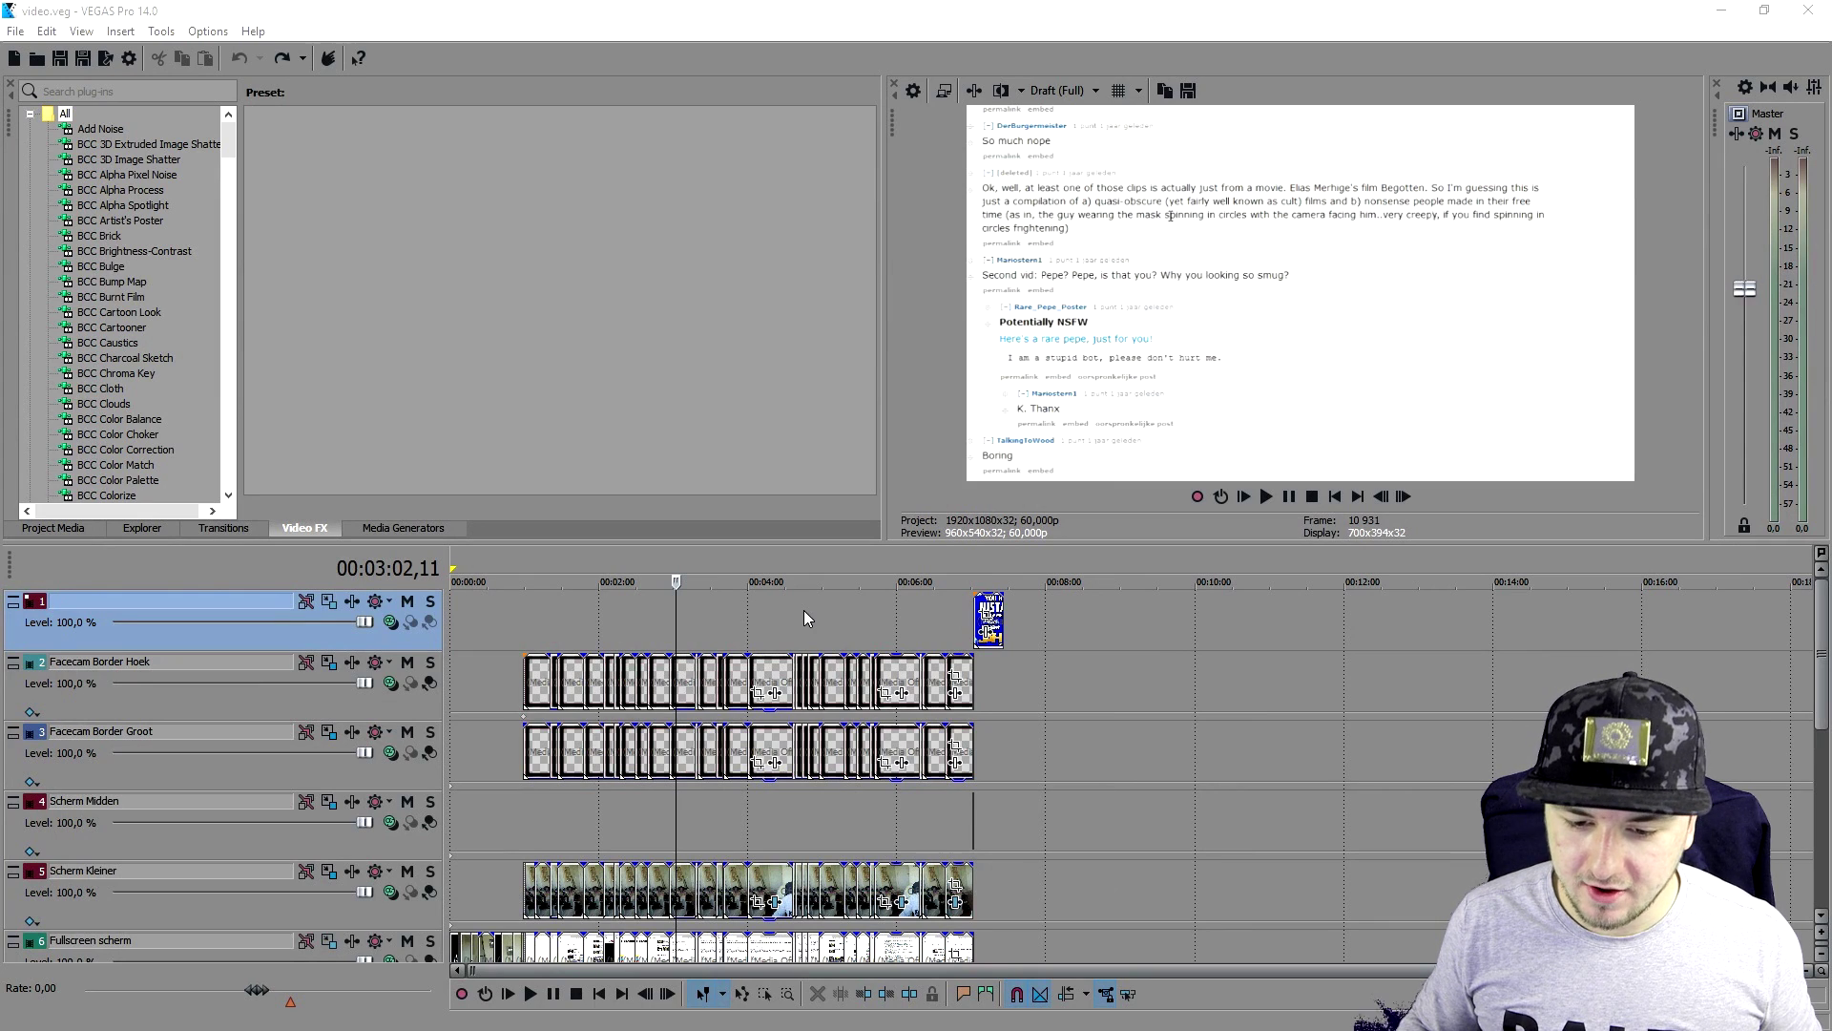
# - Insert a new top video track and place the JAH watermark PNG on it, trimmed to the video's end
pyautogui.scroll(3, 803, 610)
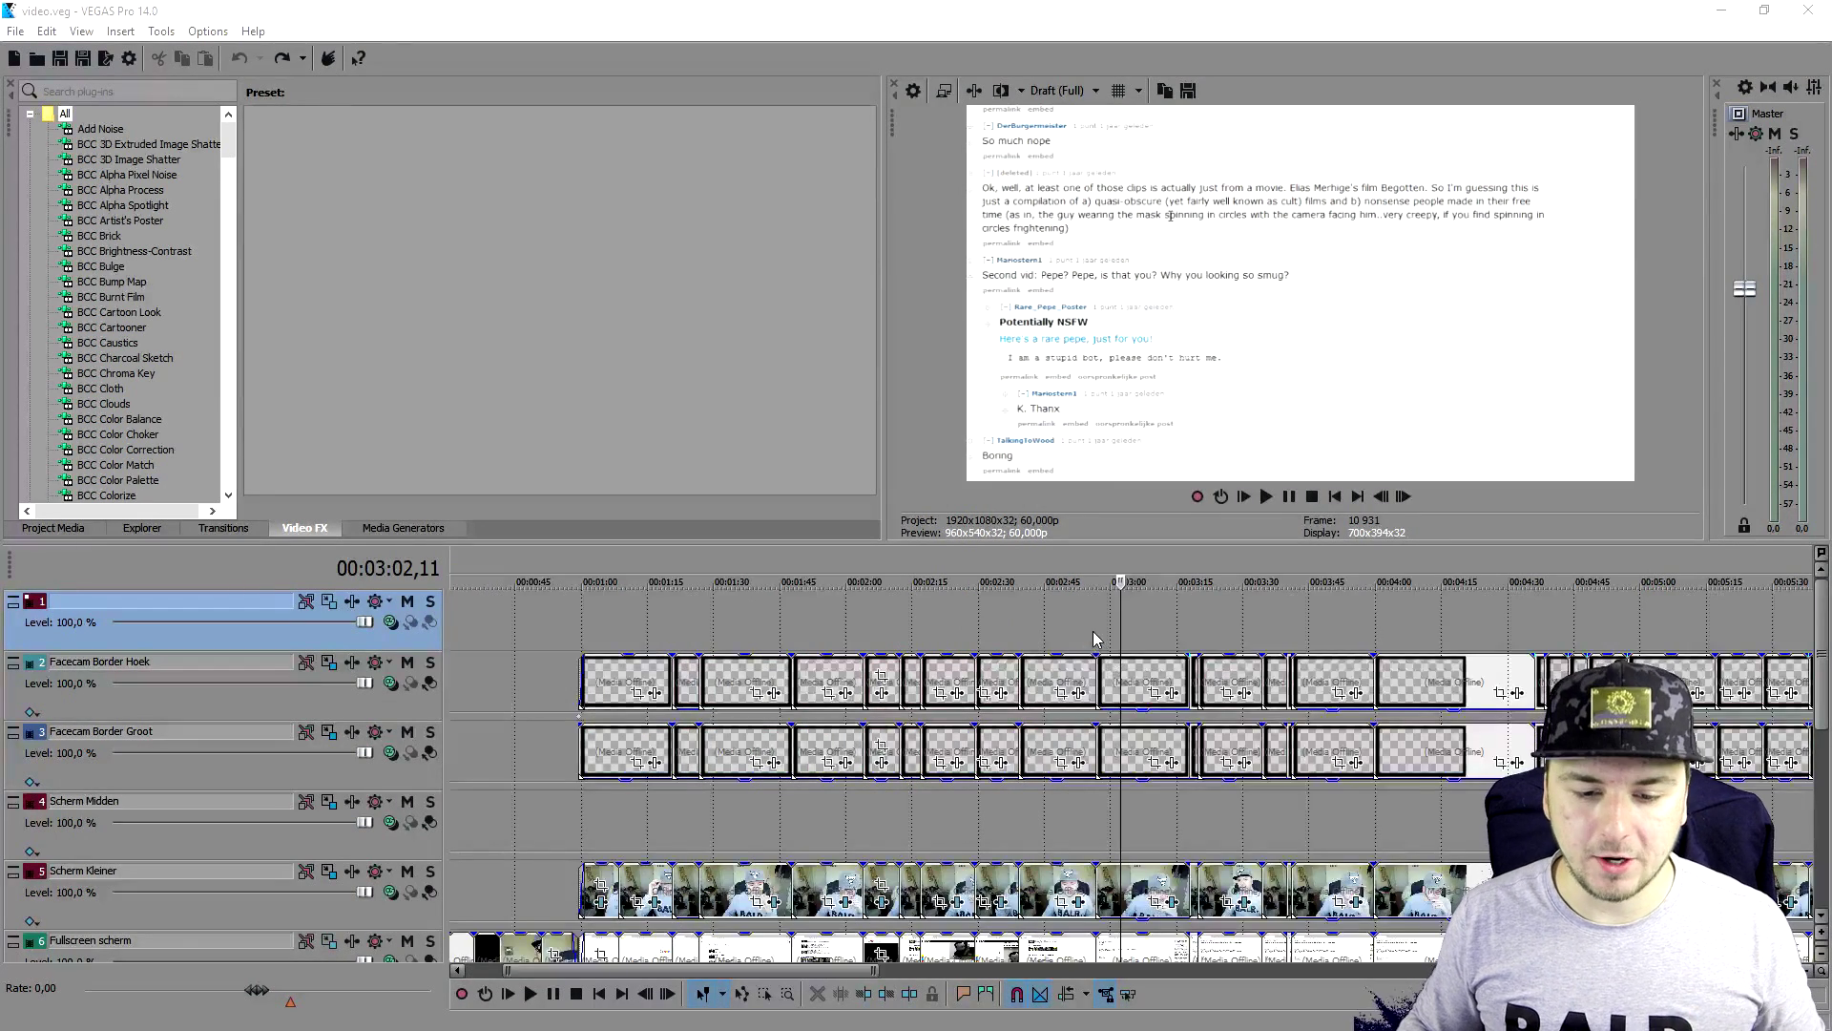
pyautogui.scroll(-3, 914, 611)
pyautogui.rightClick(776, 613)
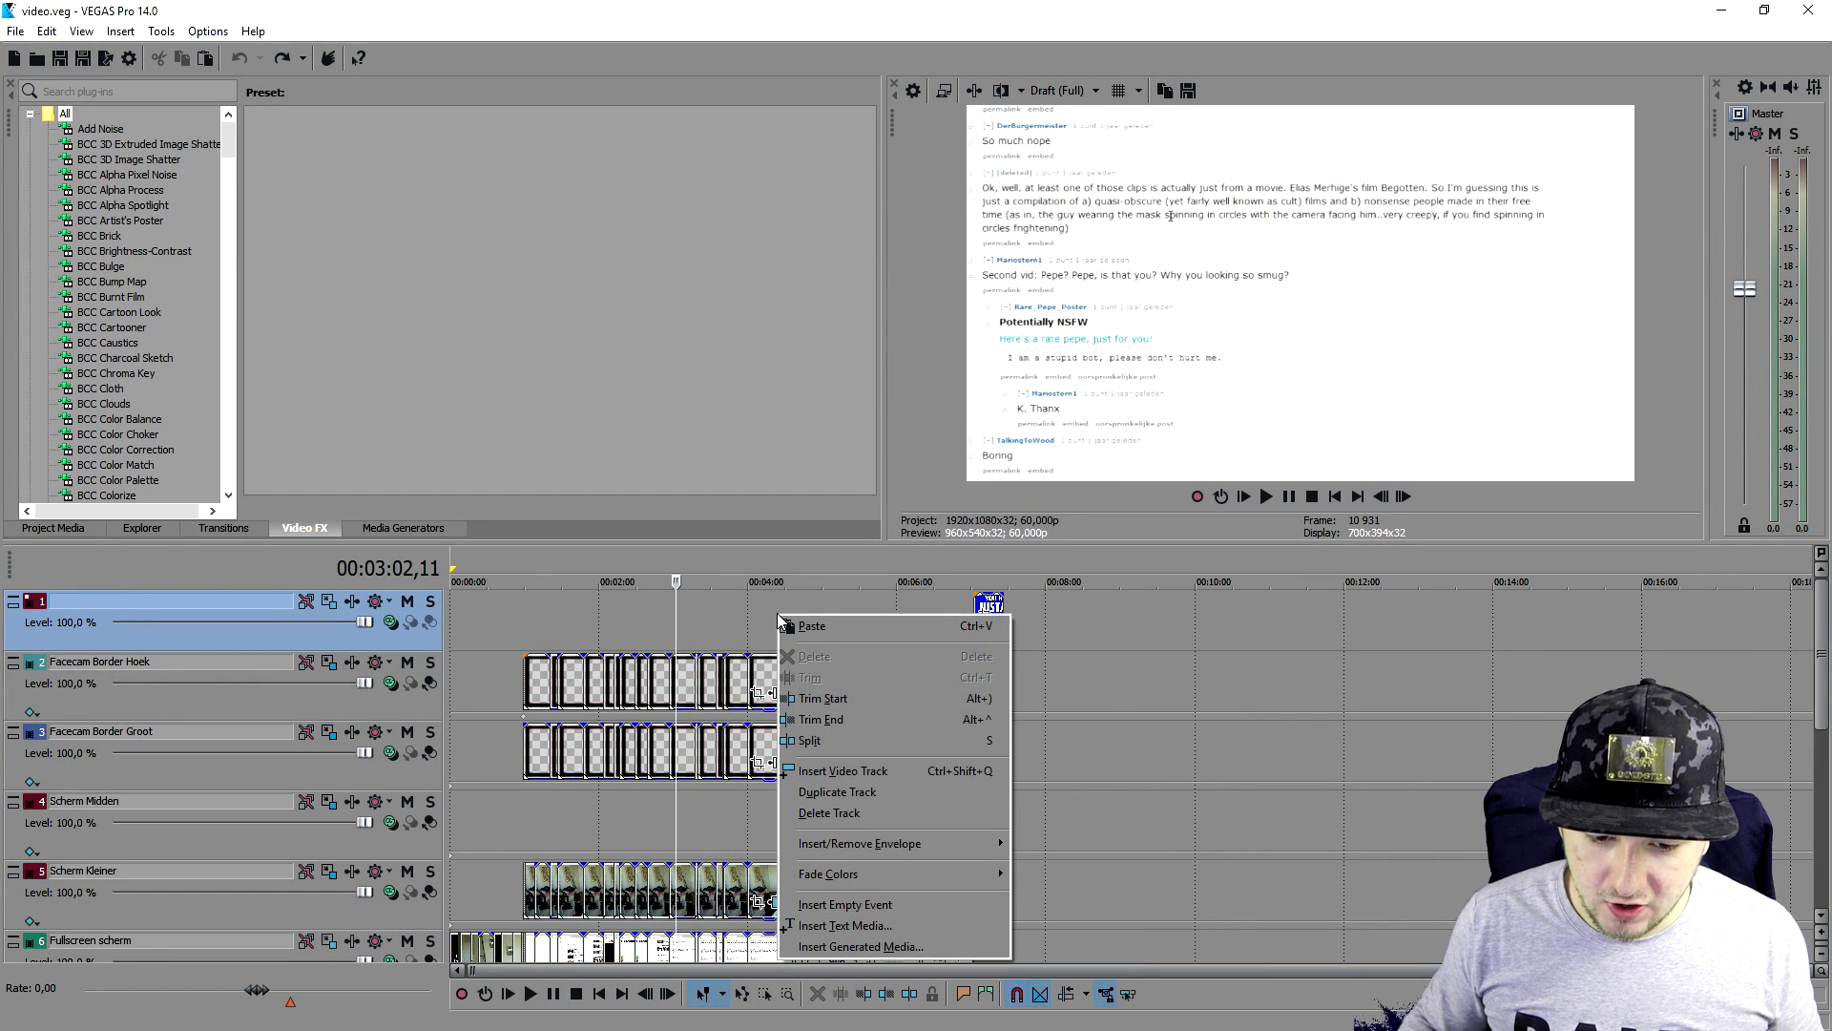
pyautogui.click(836, 771)
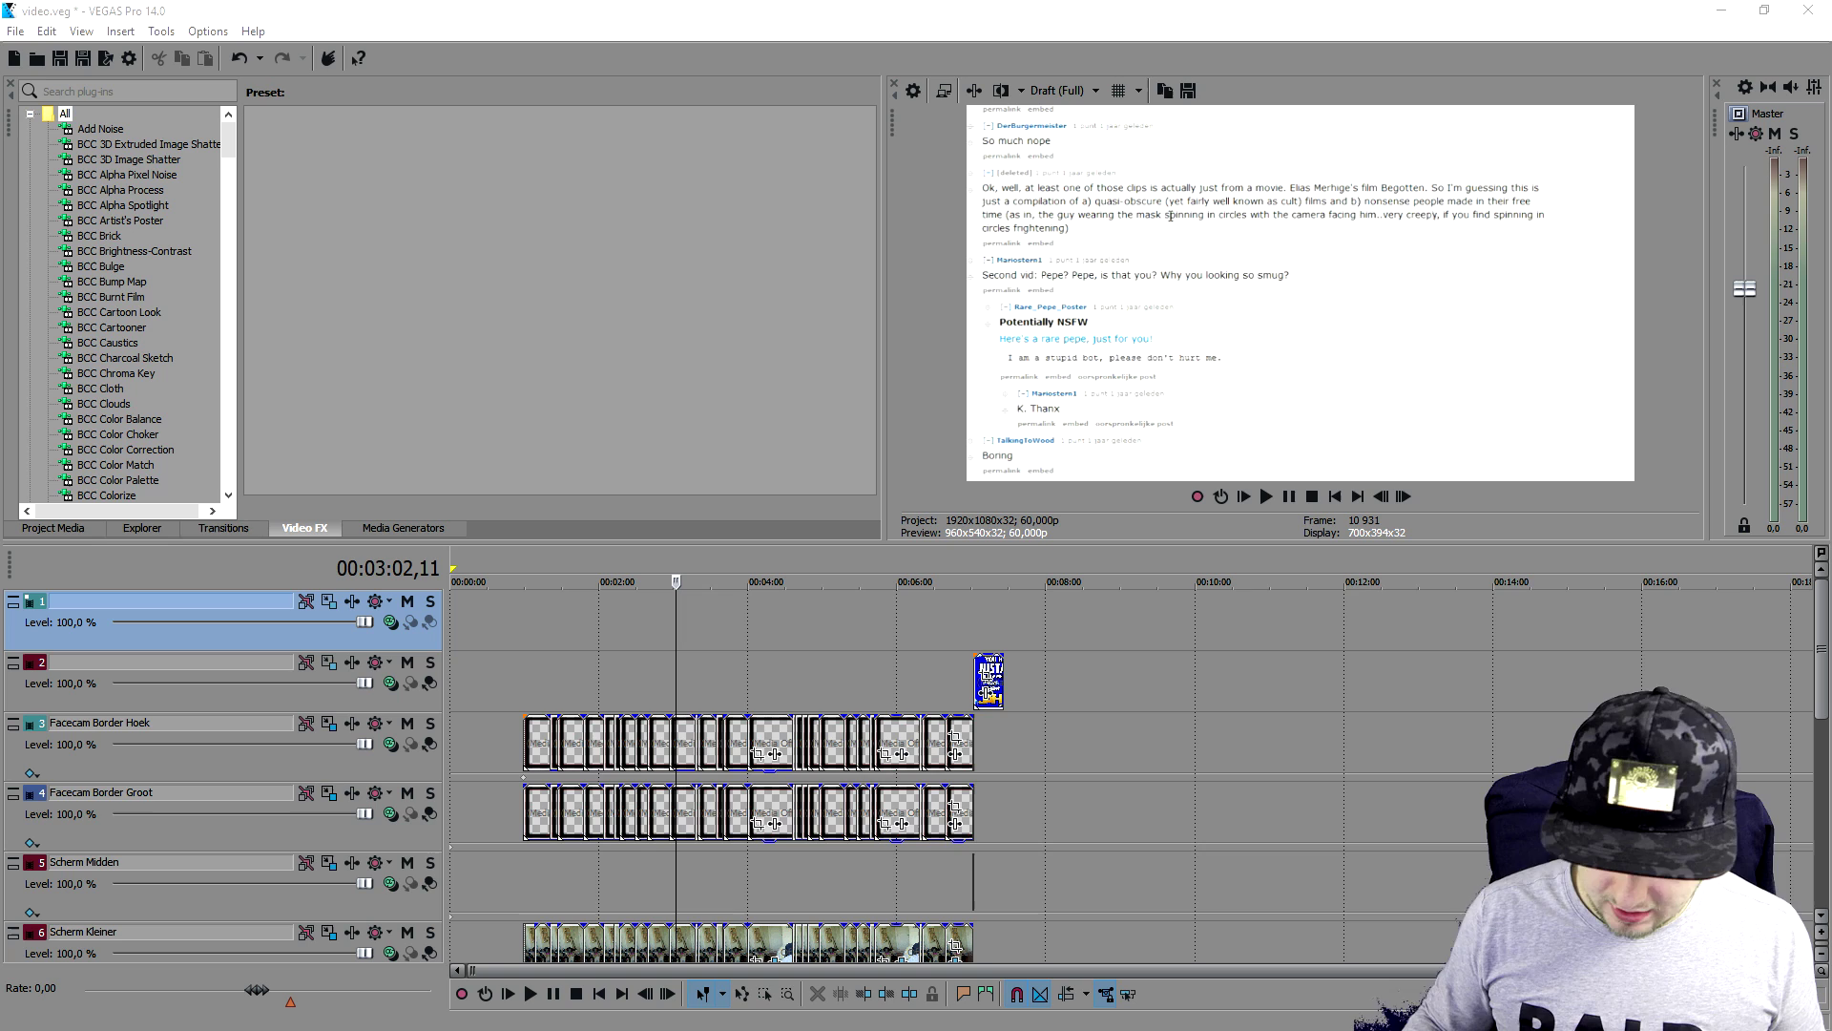
pyautogui.moveTo(726, 611)
pyautogui.mouseDown()
pyautogui.moveTo(1124, 614)
pyautogui.moveTo(737, 616)
pyautogui.mouseUp()
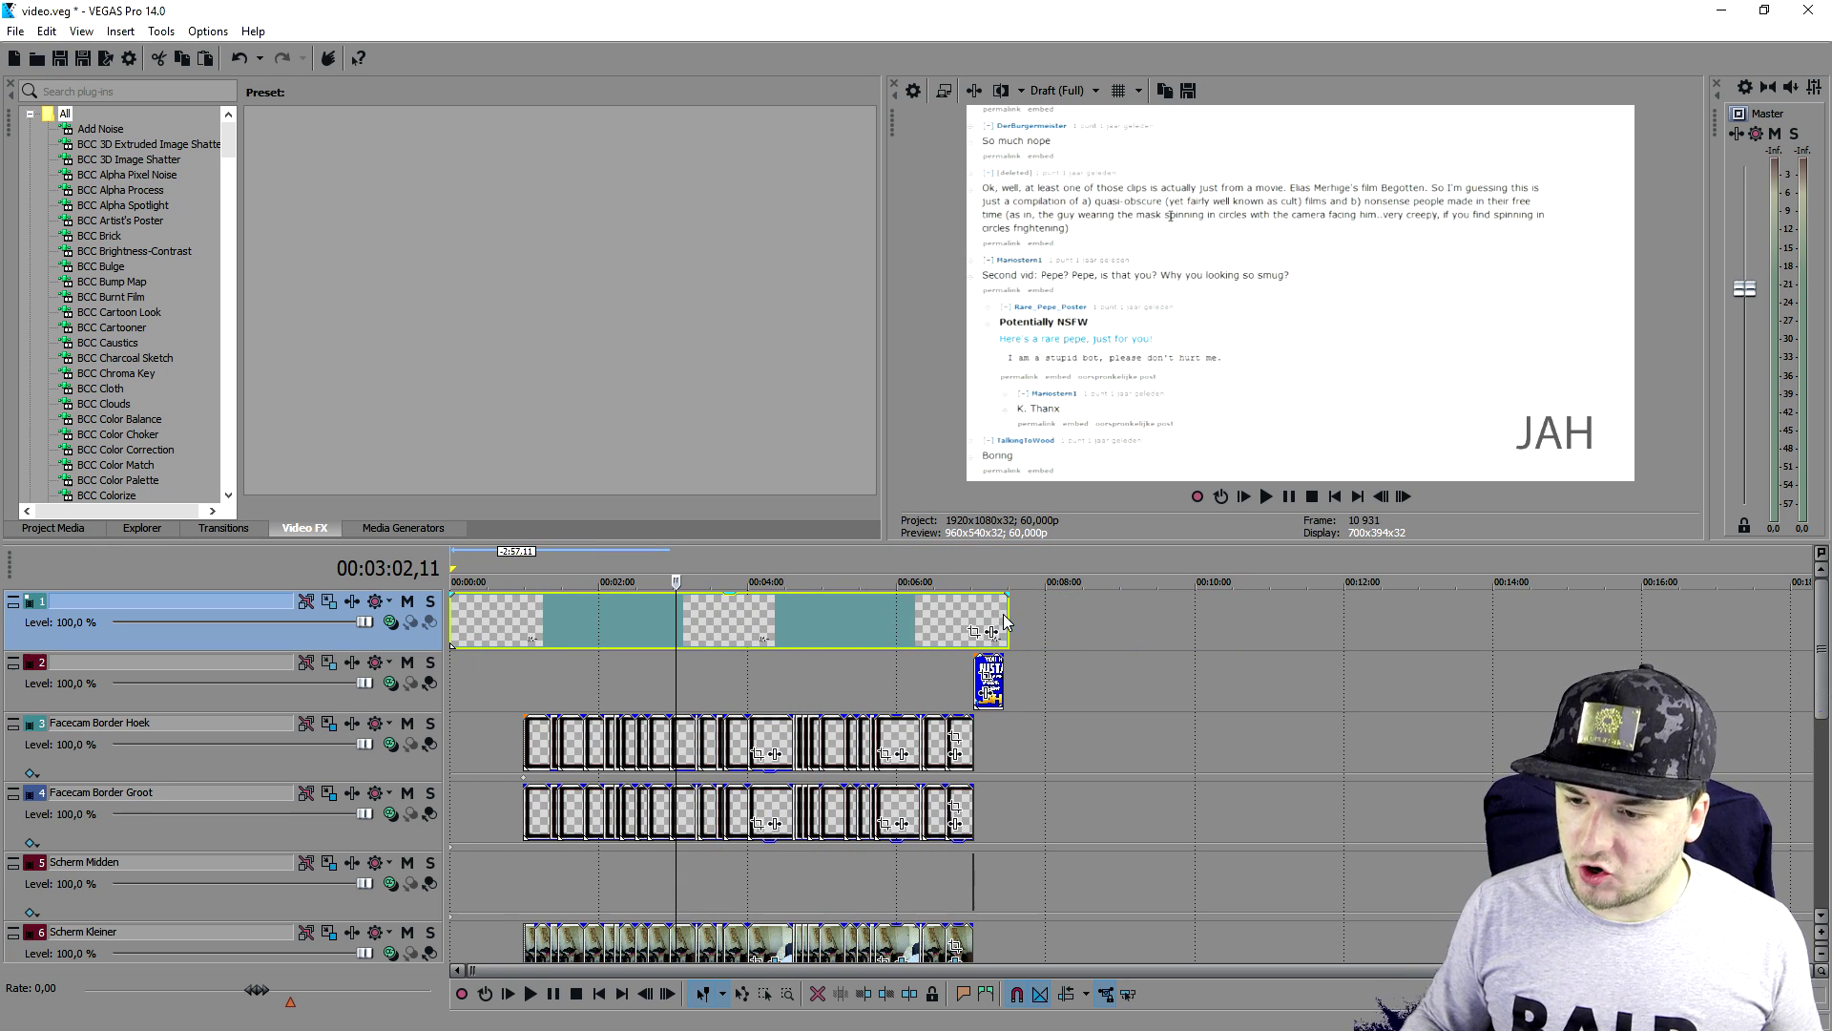
pyautogui.moveTo(1007, 611)
pyautogui.mouseDown()
pyautogui.moveTo(954, 611)
pyautogui.moveTo(1002, 611)
pyautogui.mouseUp()
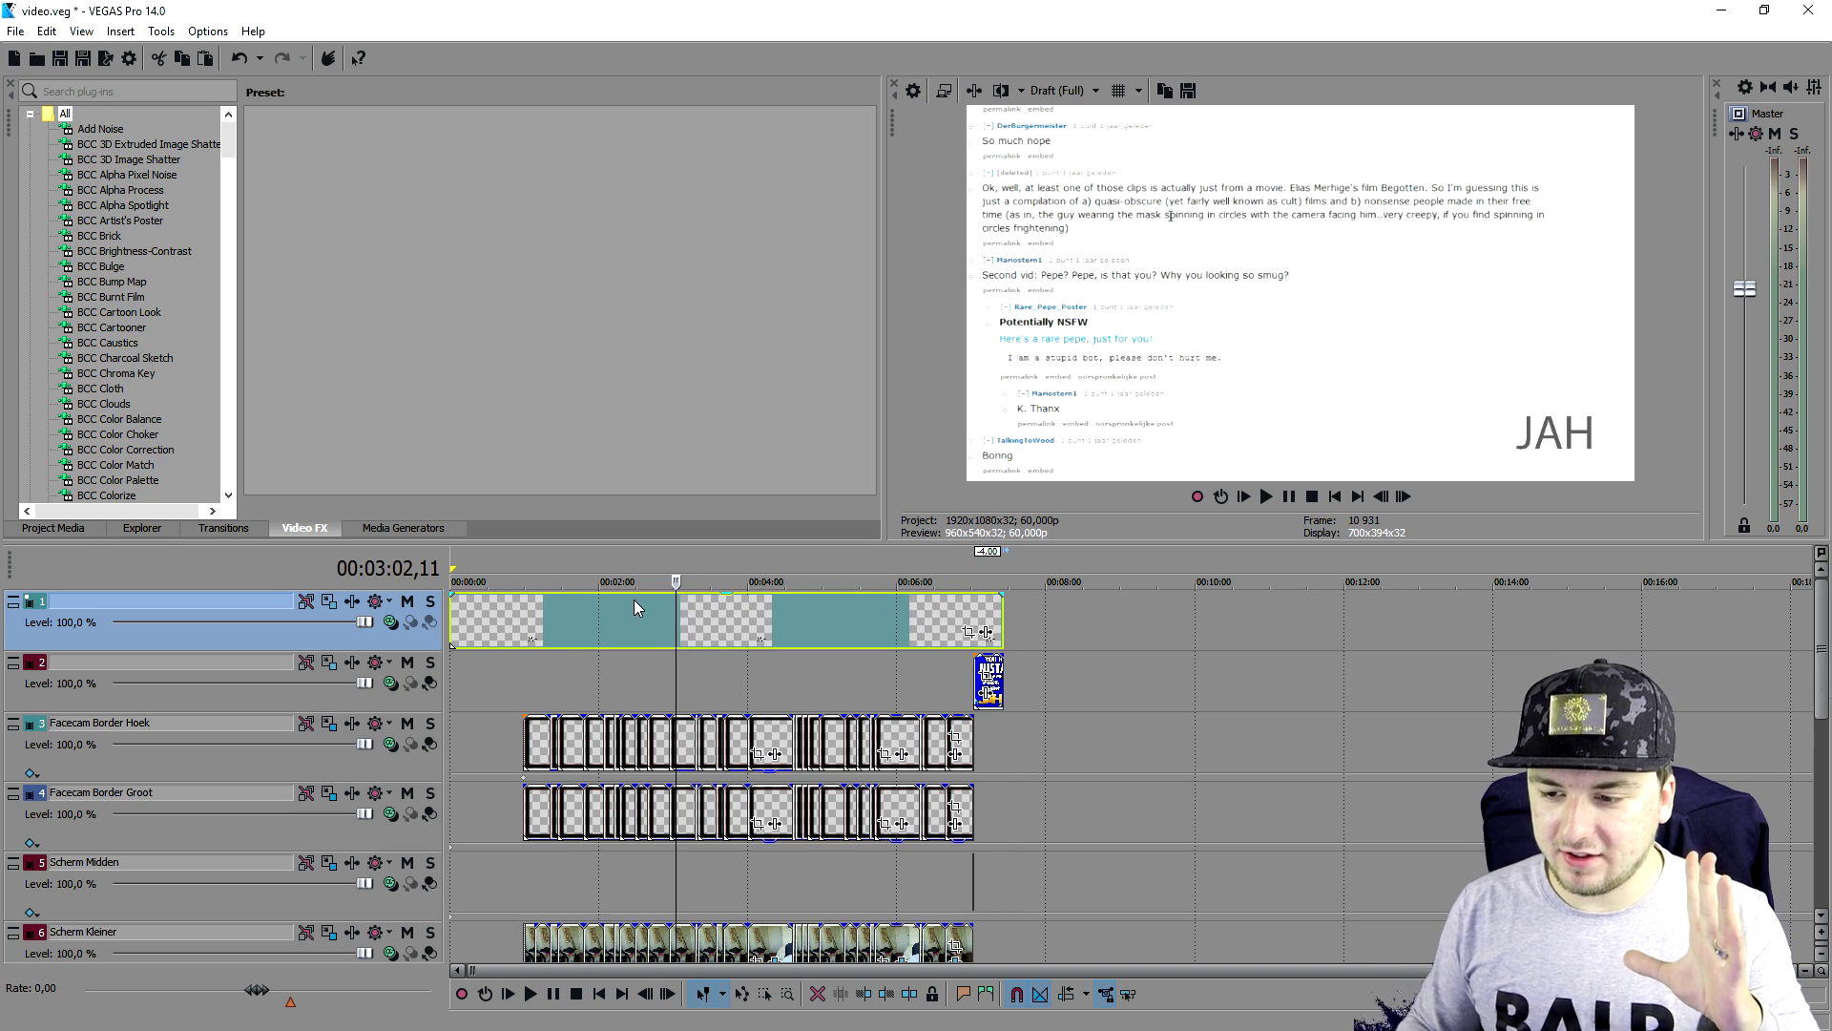
pyautogui.hotkey('ctrl', 'z')
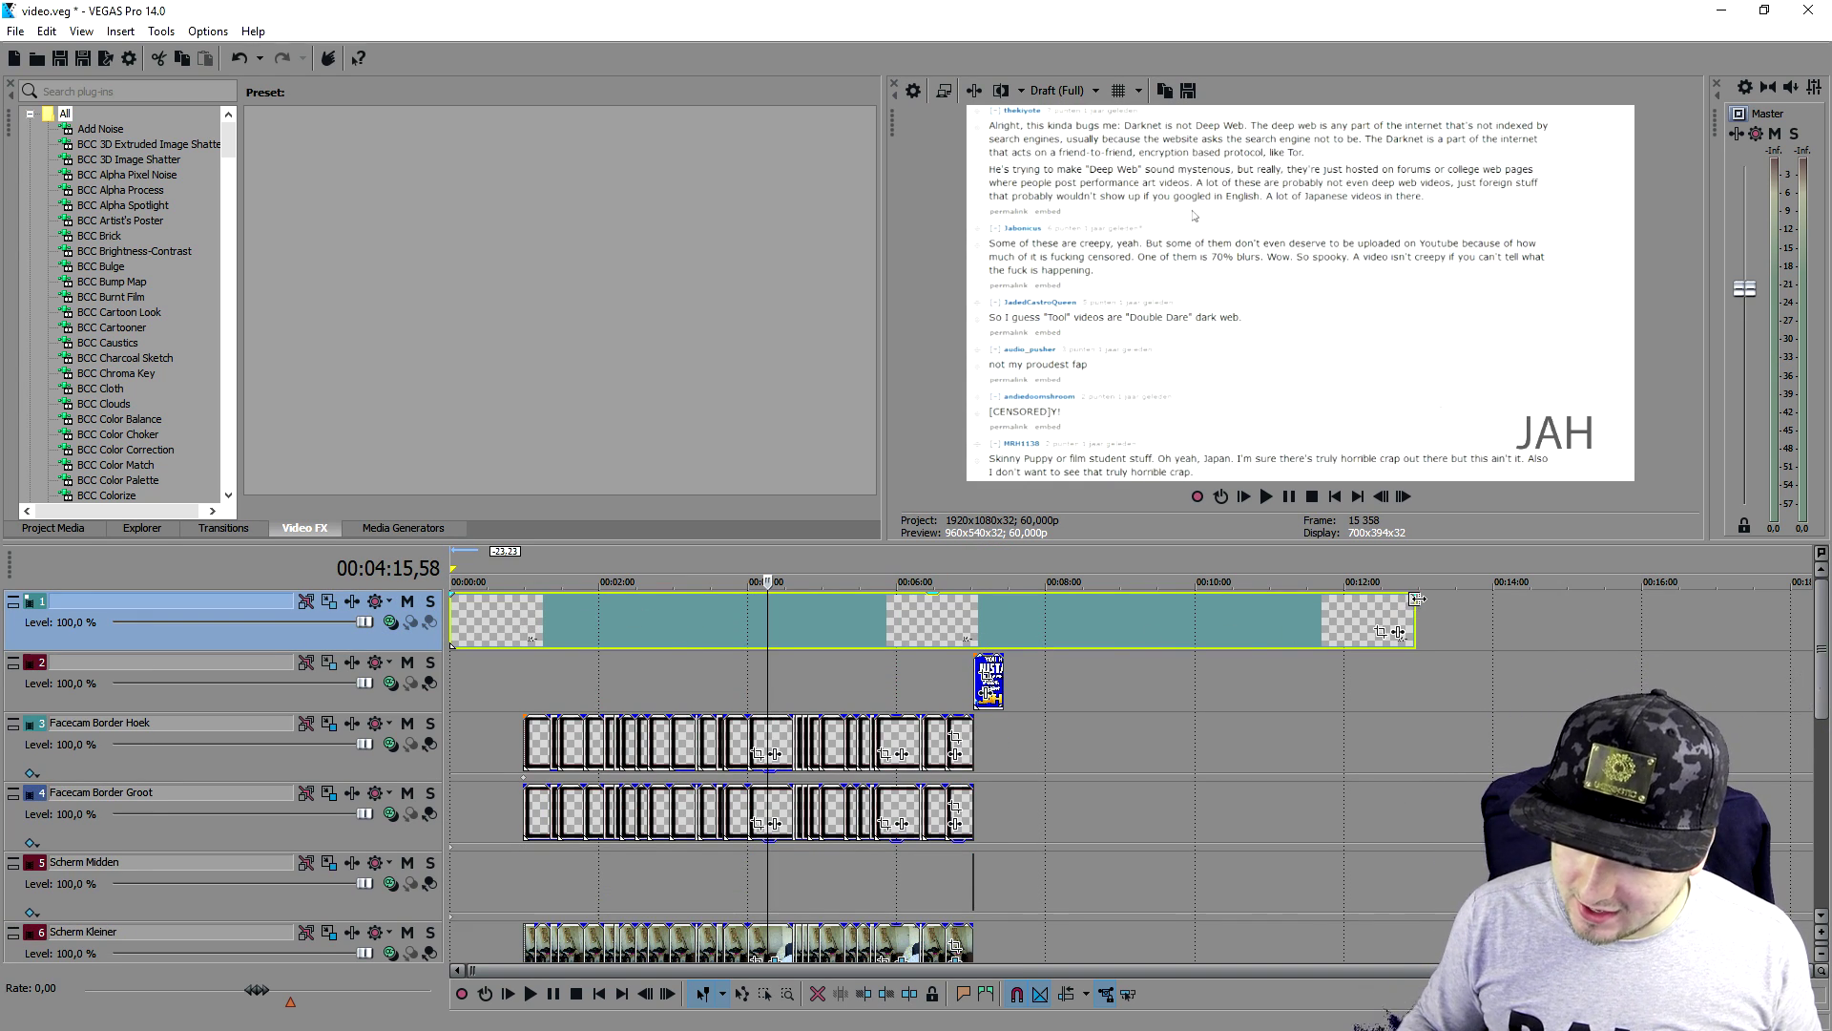
pyautogui.moveTo(1415, 598); pyautogui.dragTo(1002, 599)
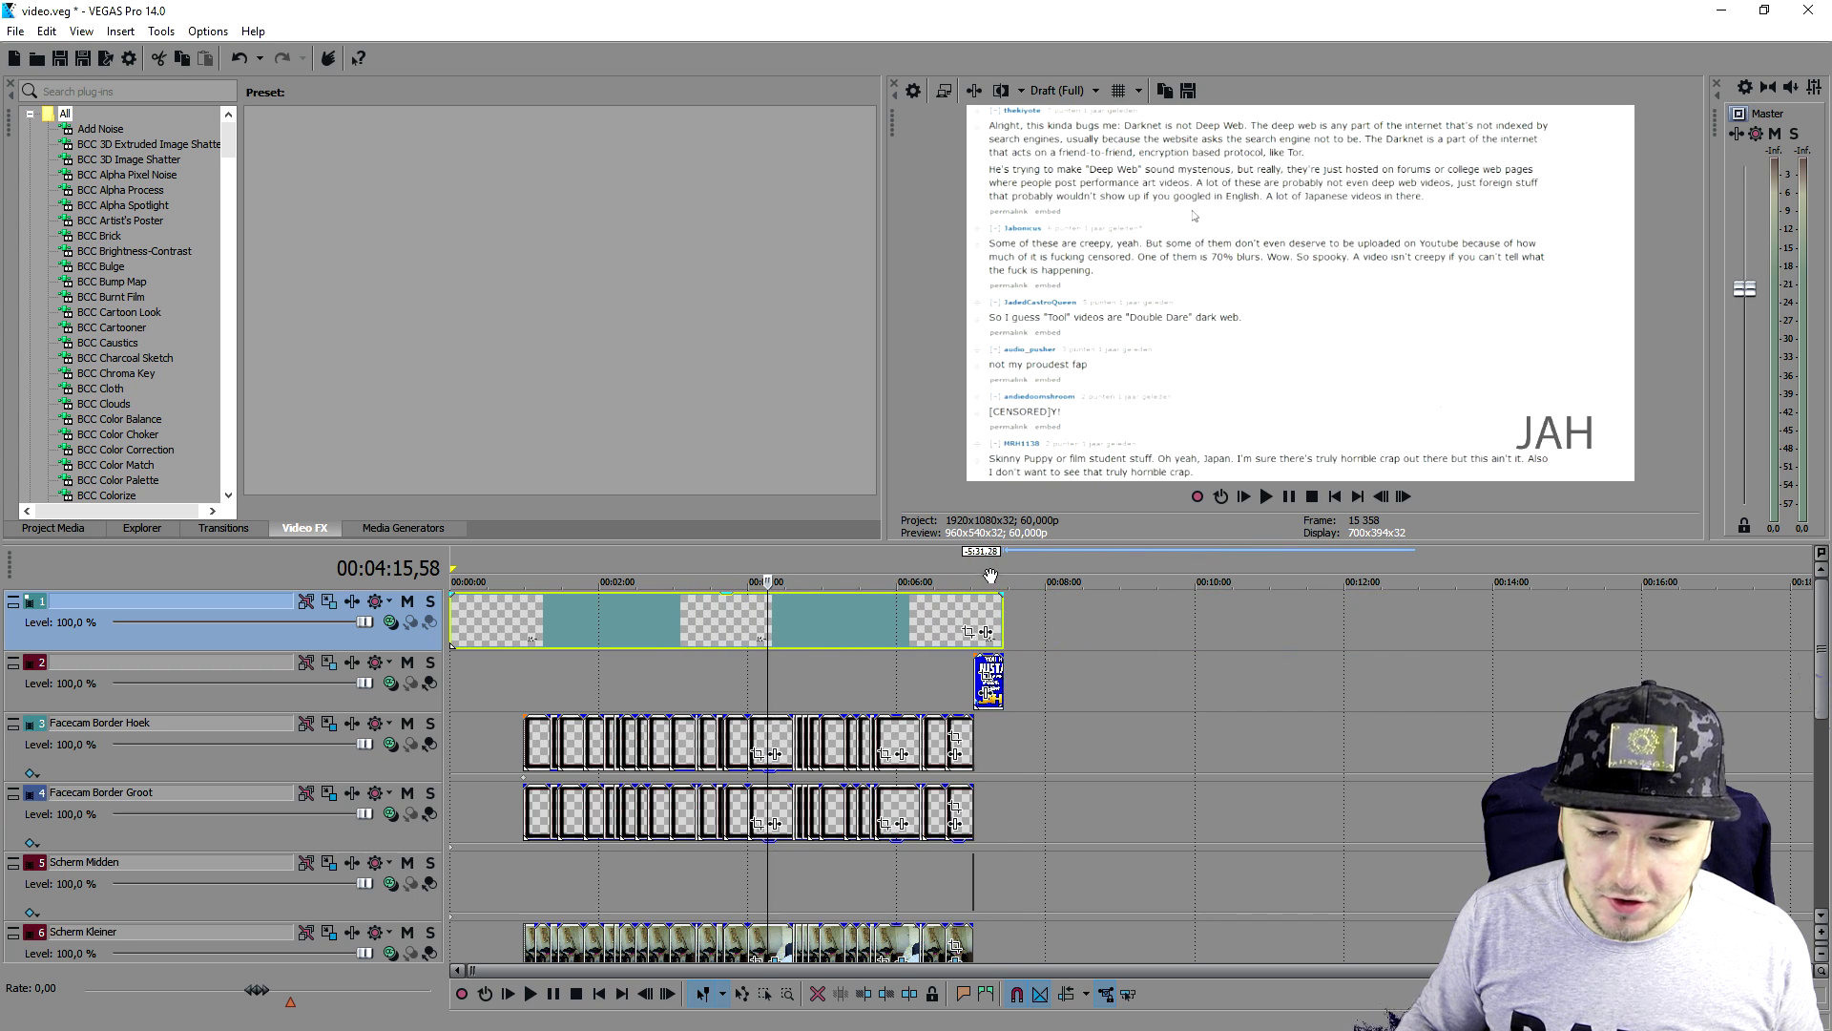
# - Play the video from the start, skipping through the facecam and screen sections to about 5:12 to check the watermark
pyautogui.click(990, 576)
pyautogui.scroll(5, 991, 576)
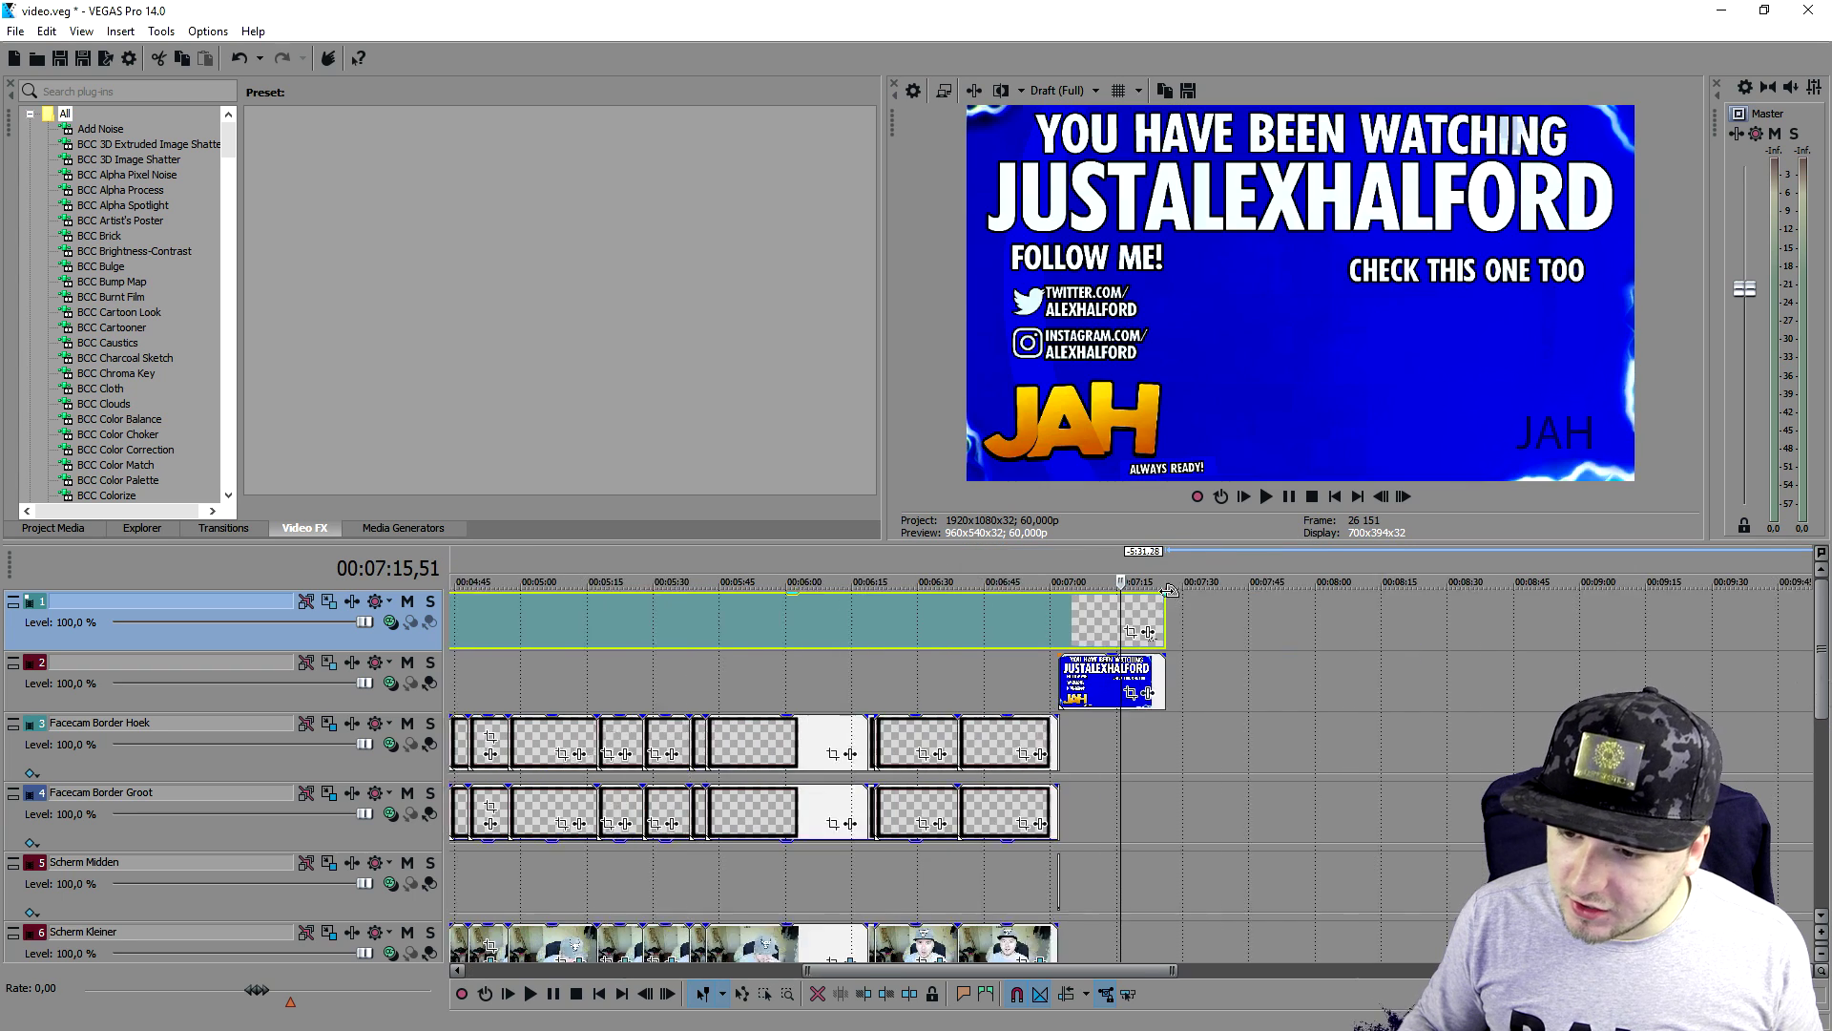
pyautogui.click(1341, 496)
pyautogui.press('space')
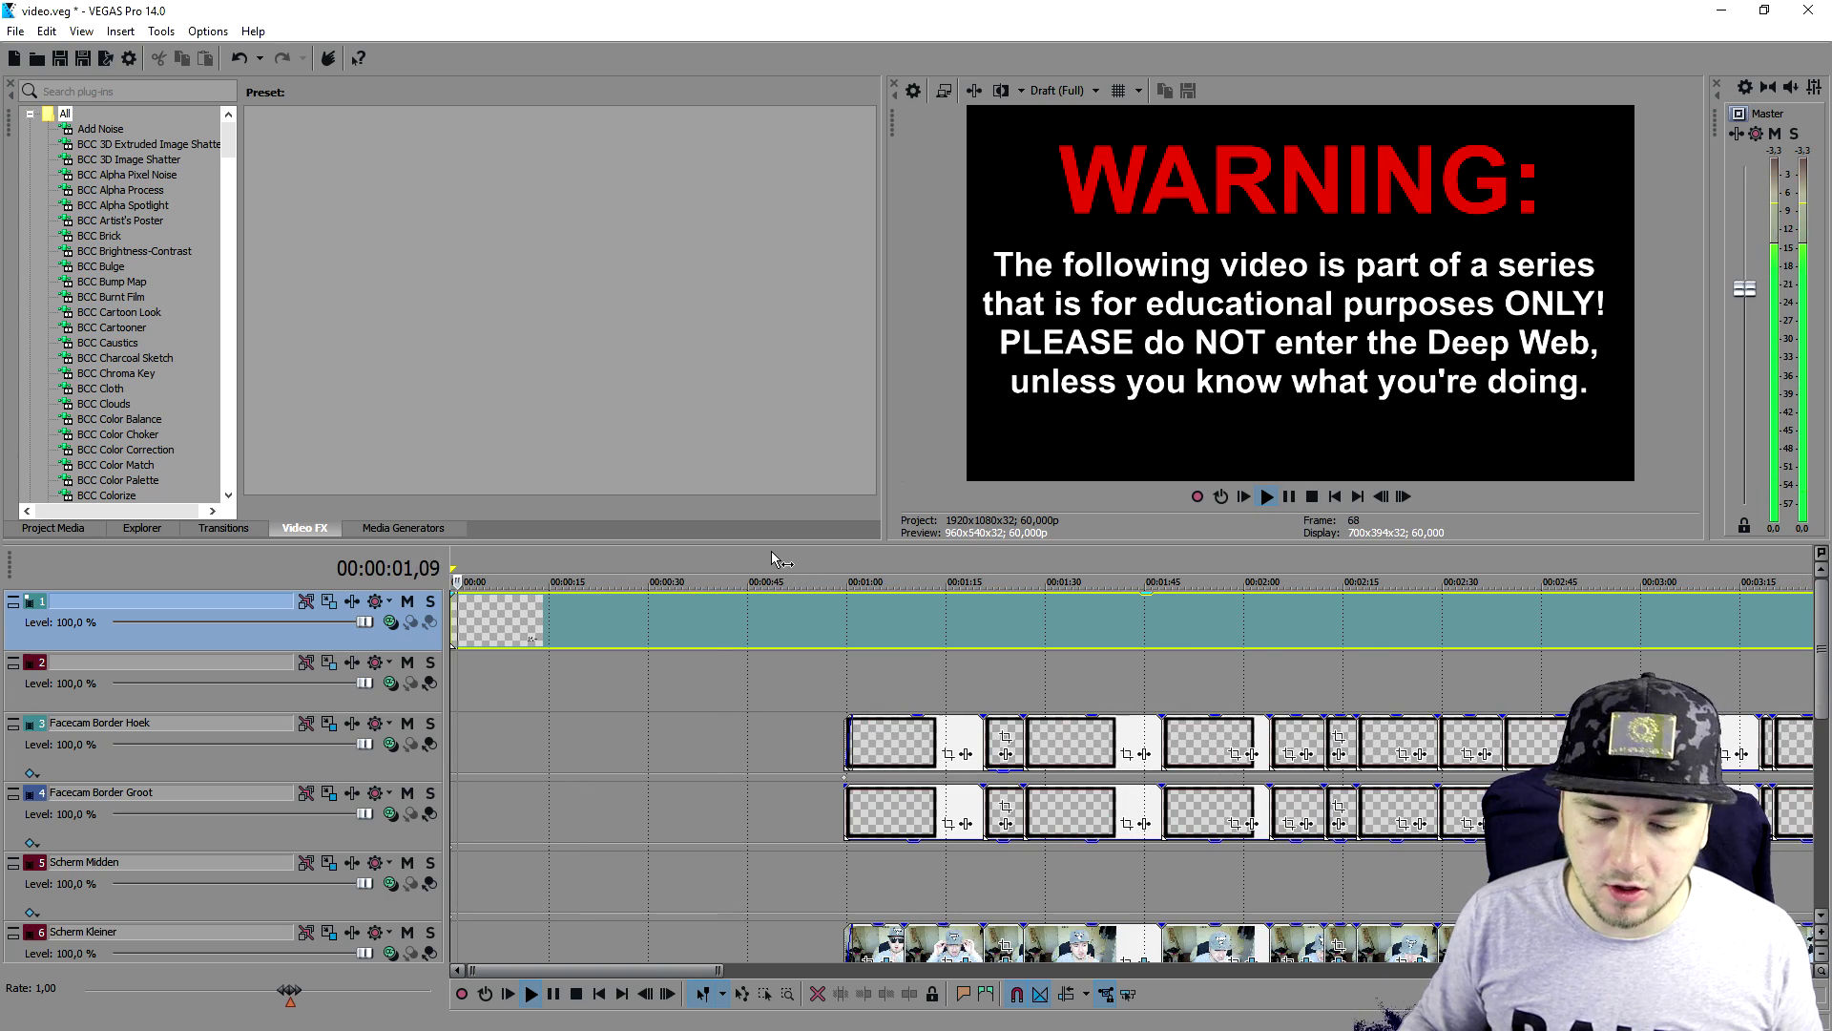
pyautogui.click(784, 560)
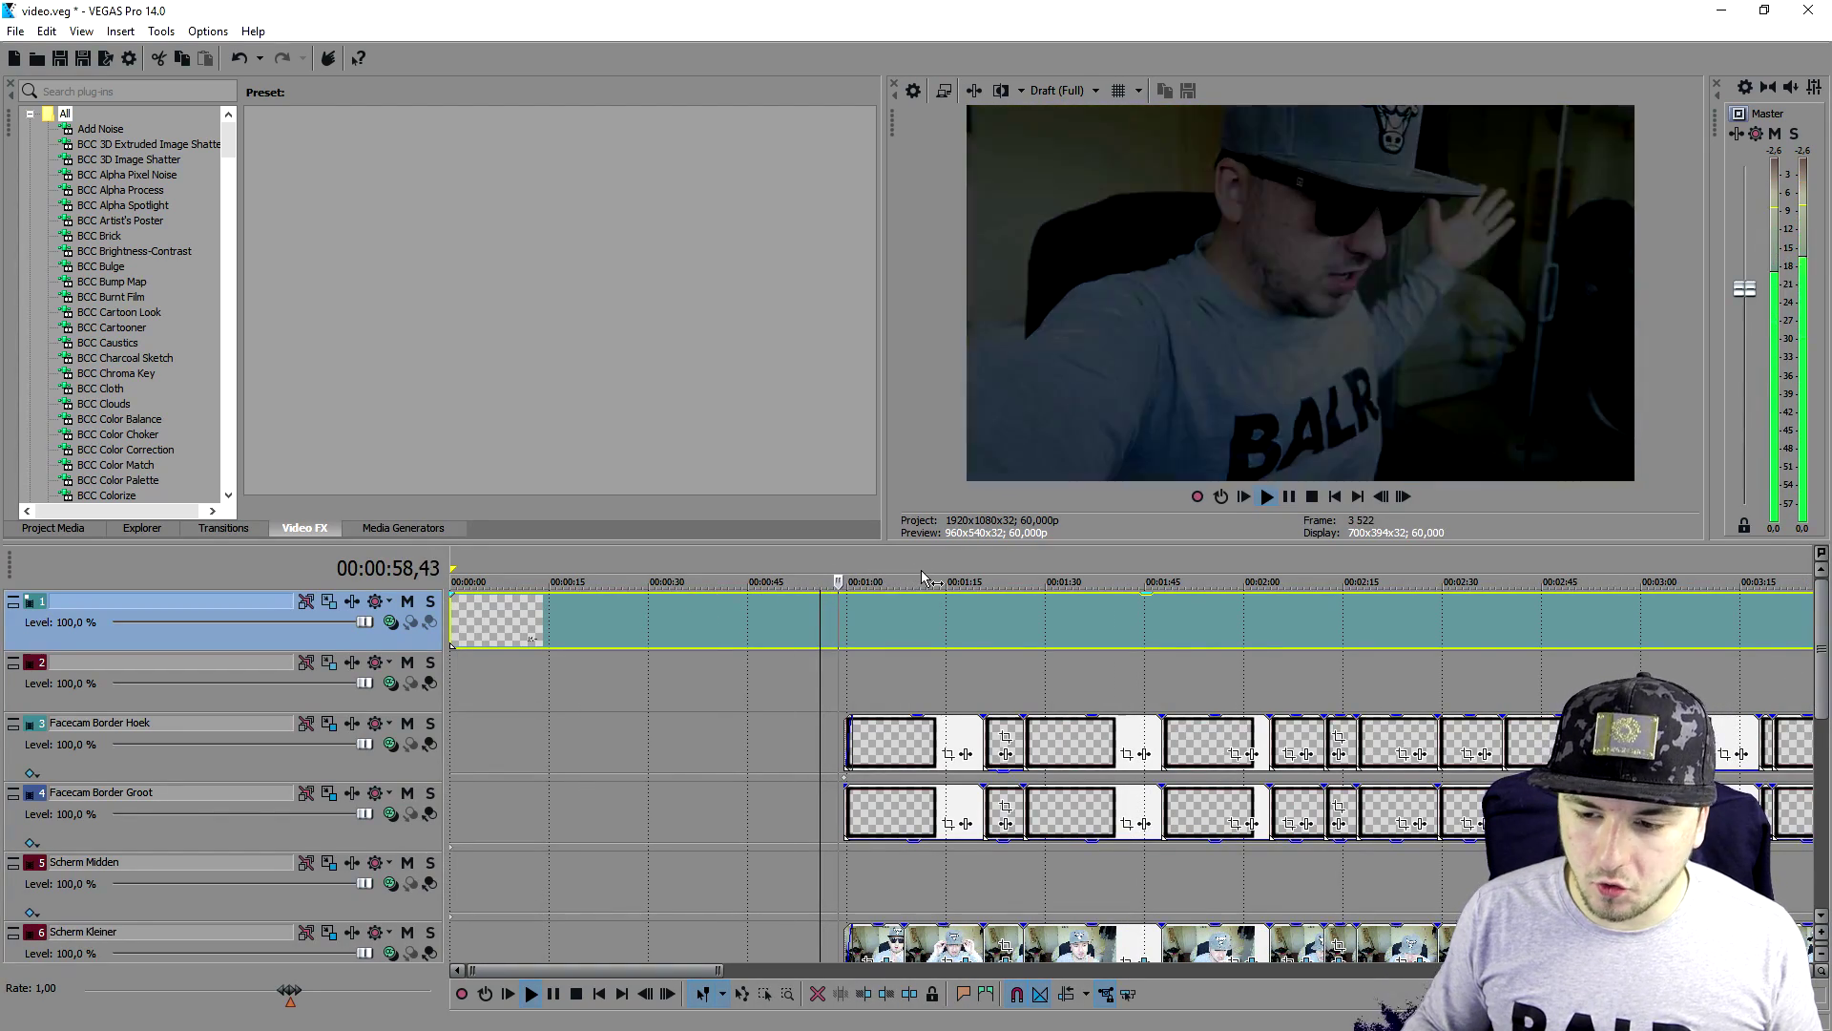
pyautogui.click(921, 573)
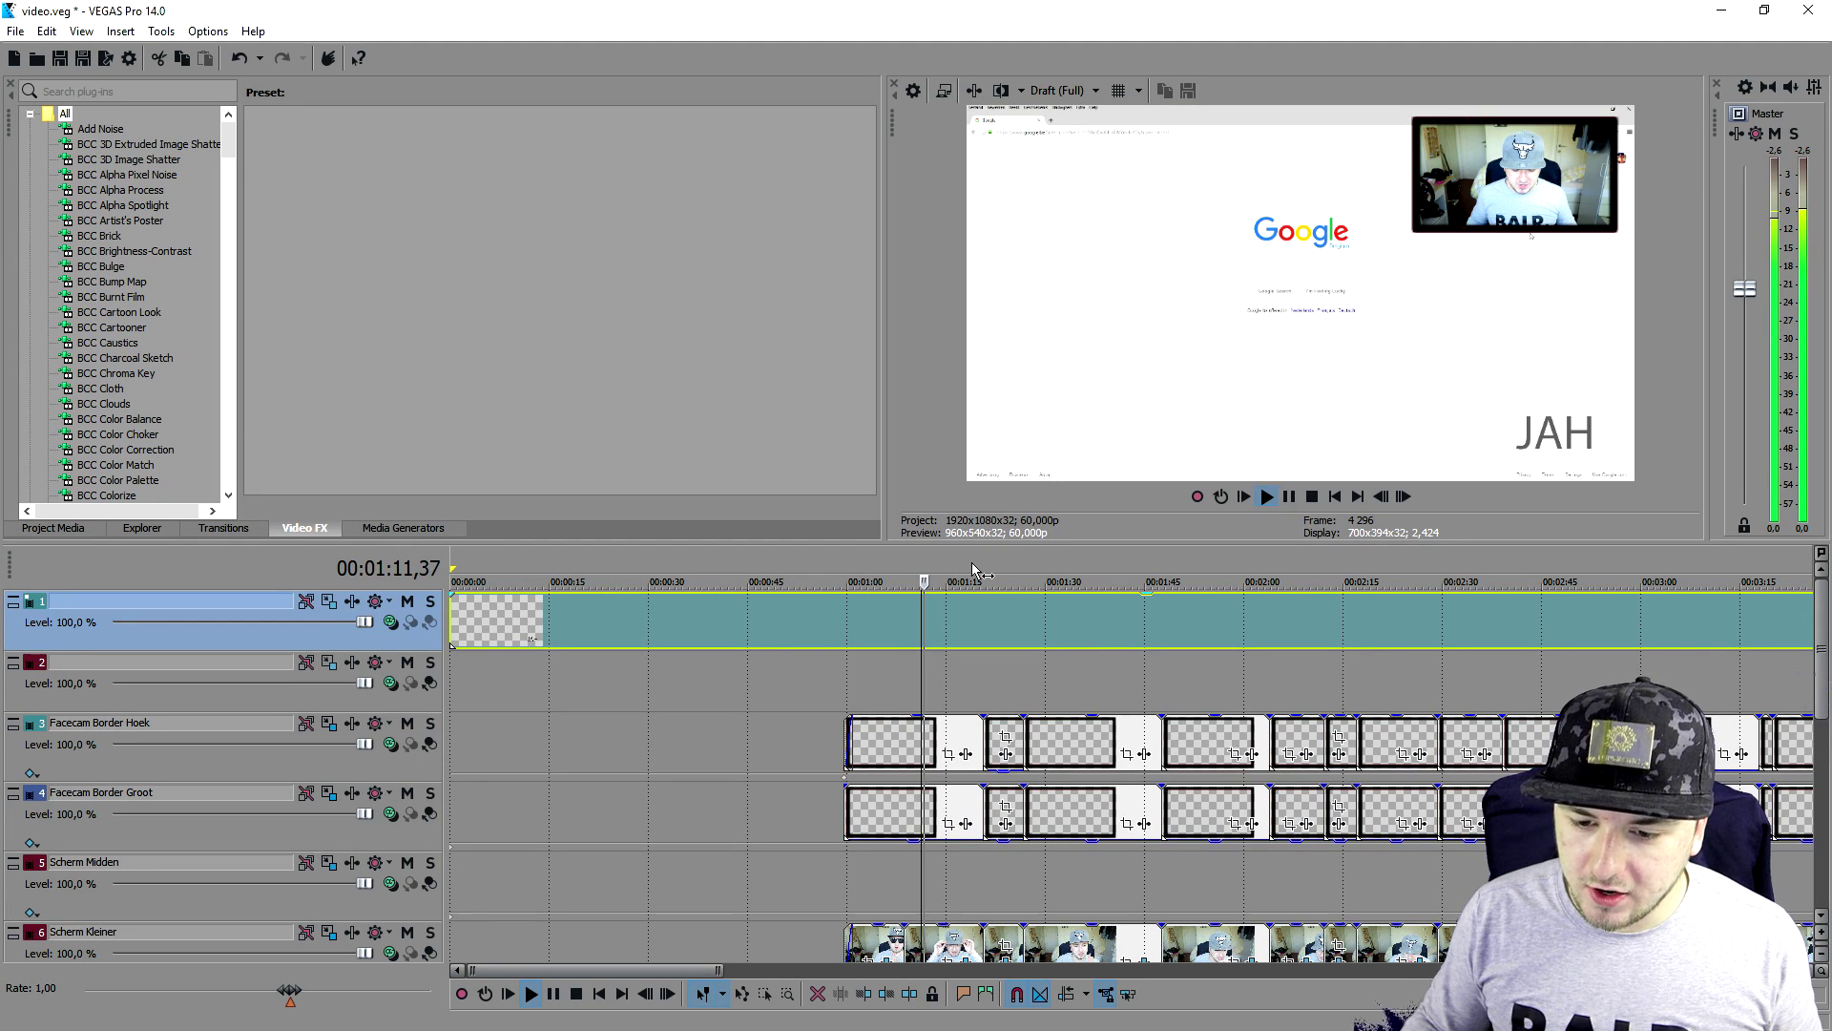
pyautogui.scroll(-5, 974, 565)
pyautogui.click(1172, 570)
pyautogui.press('space')
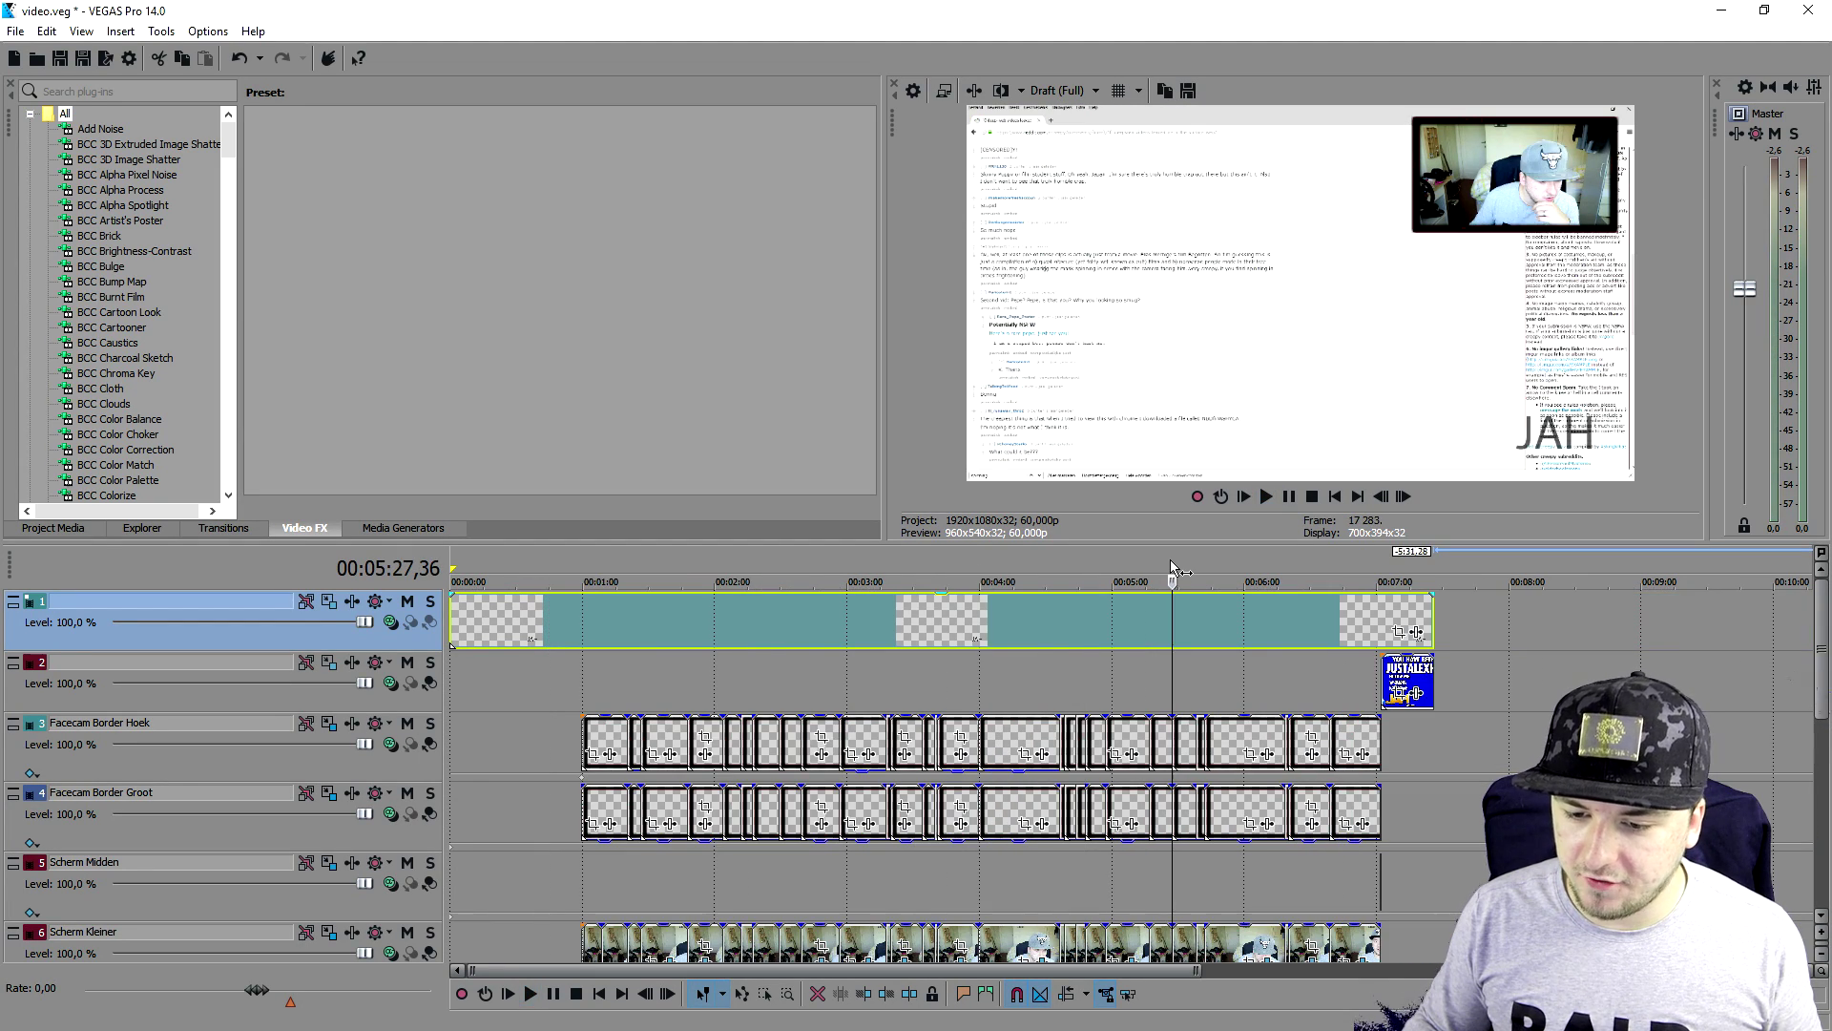
pyautogui.moveTo(1172, 570); pyautogui.dragTo(1140, 579)
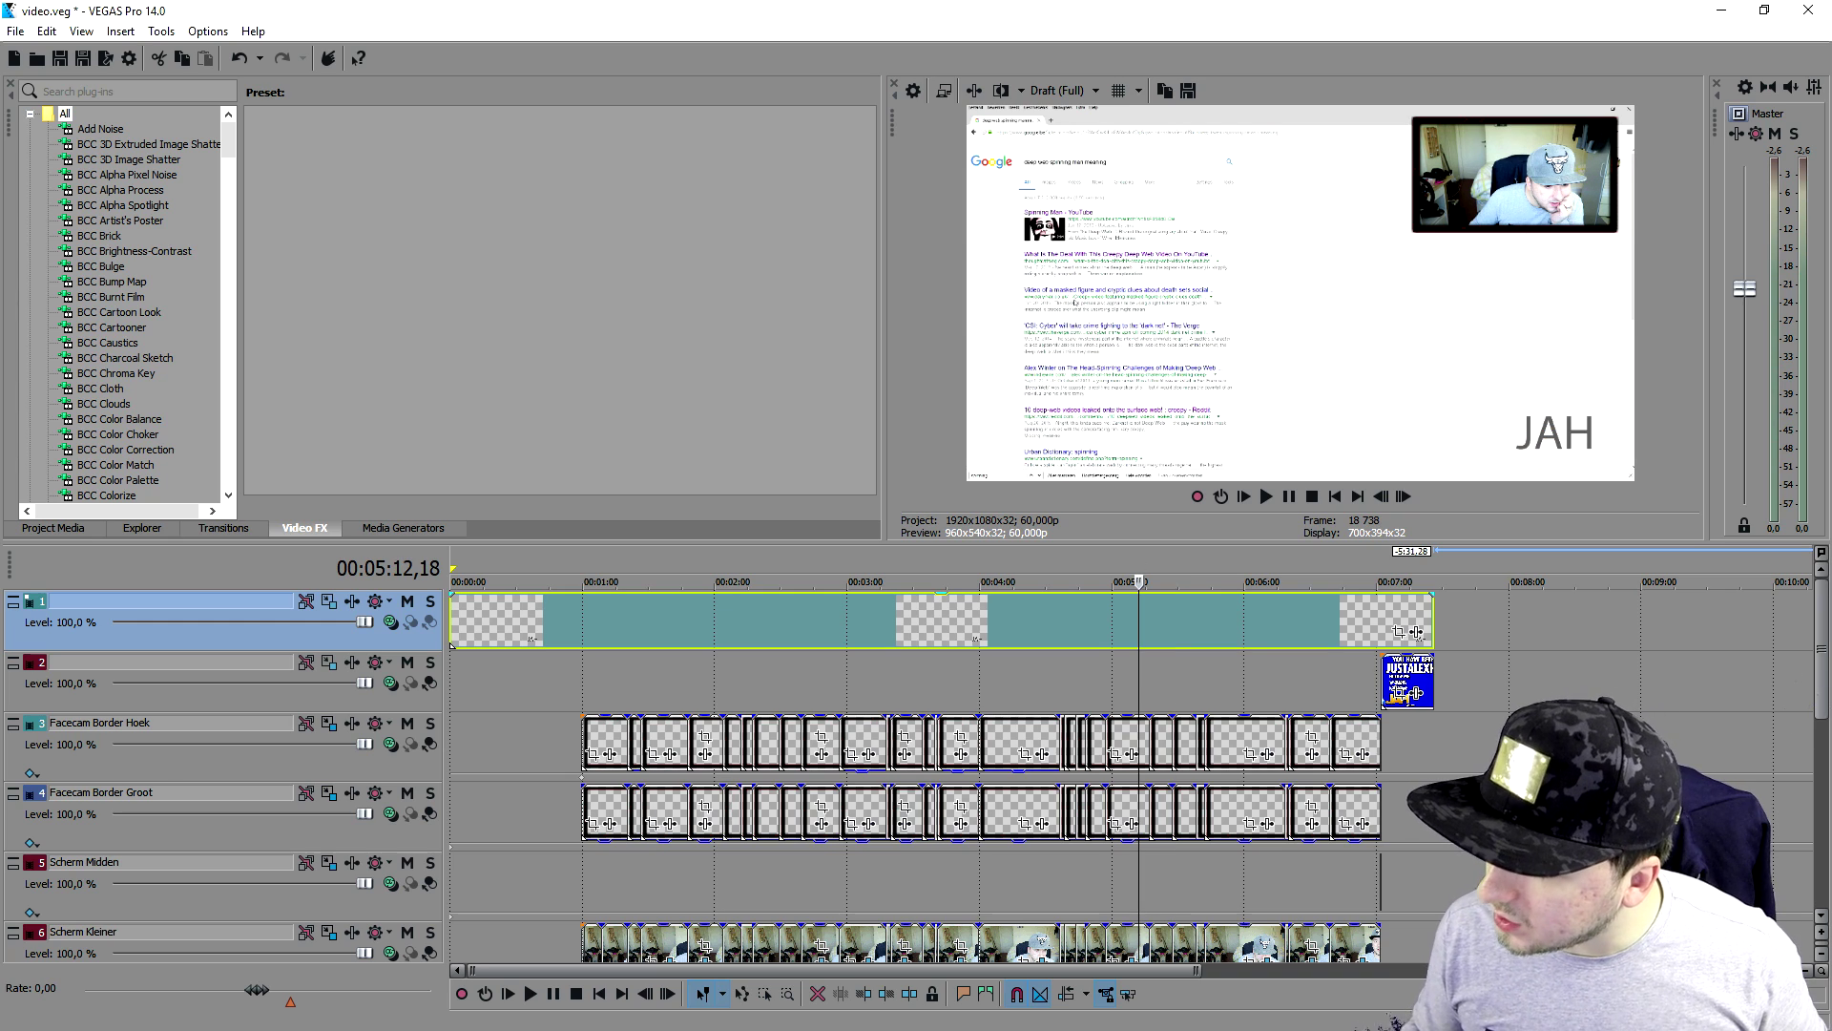
# - Back in Photoshop, change the JAH text font to Nanosecond Thick BRK
pyautogui.hotkey('alt', 'Tab')
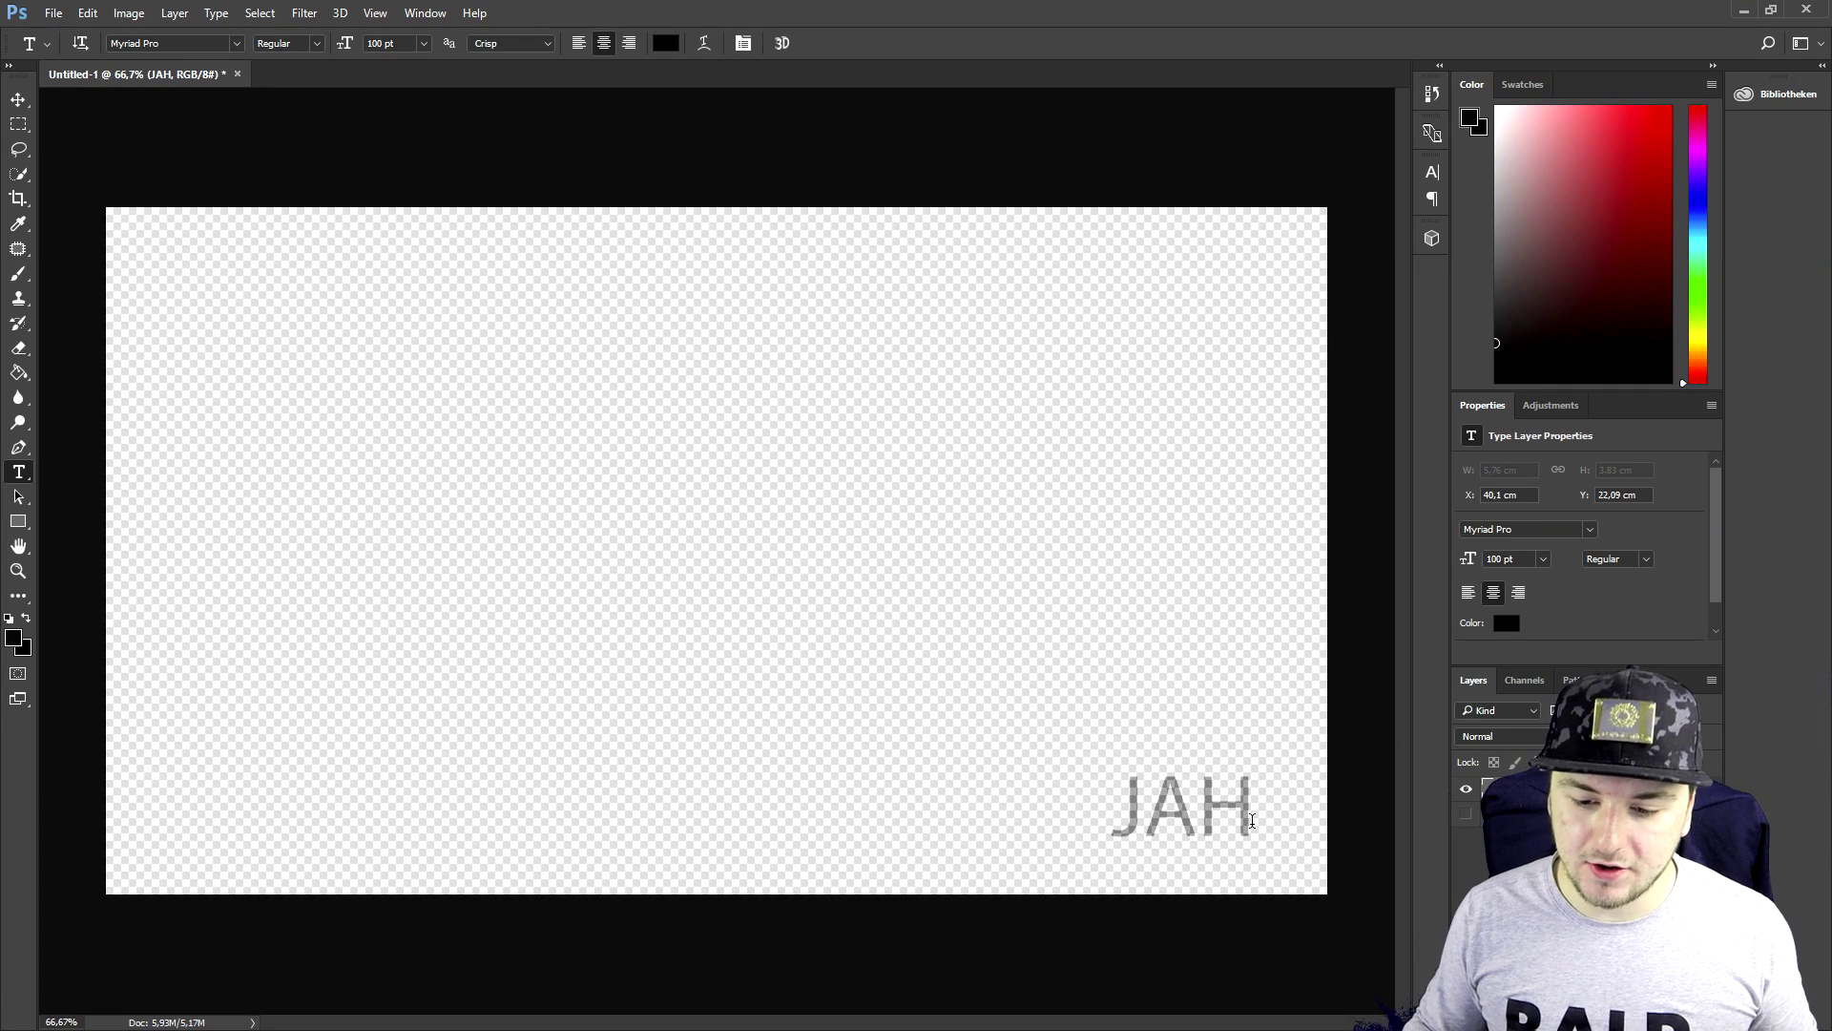
pyautogui.doubleClick(1204, 807)
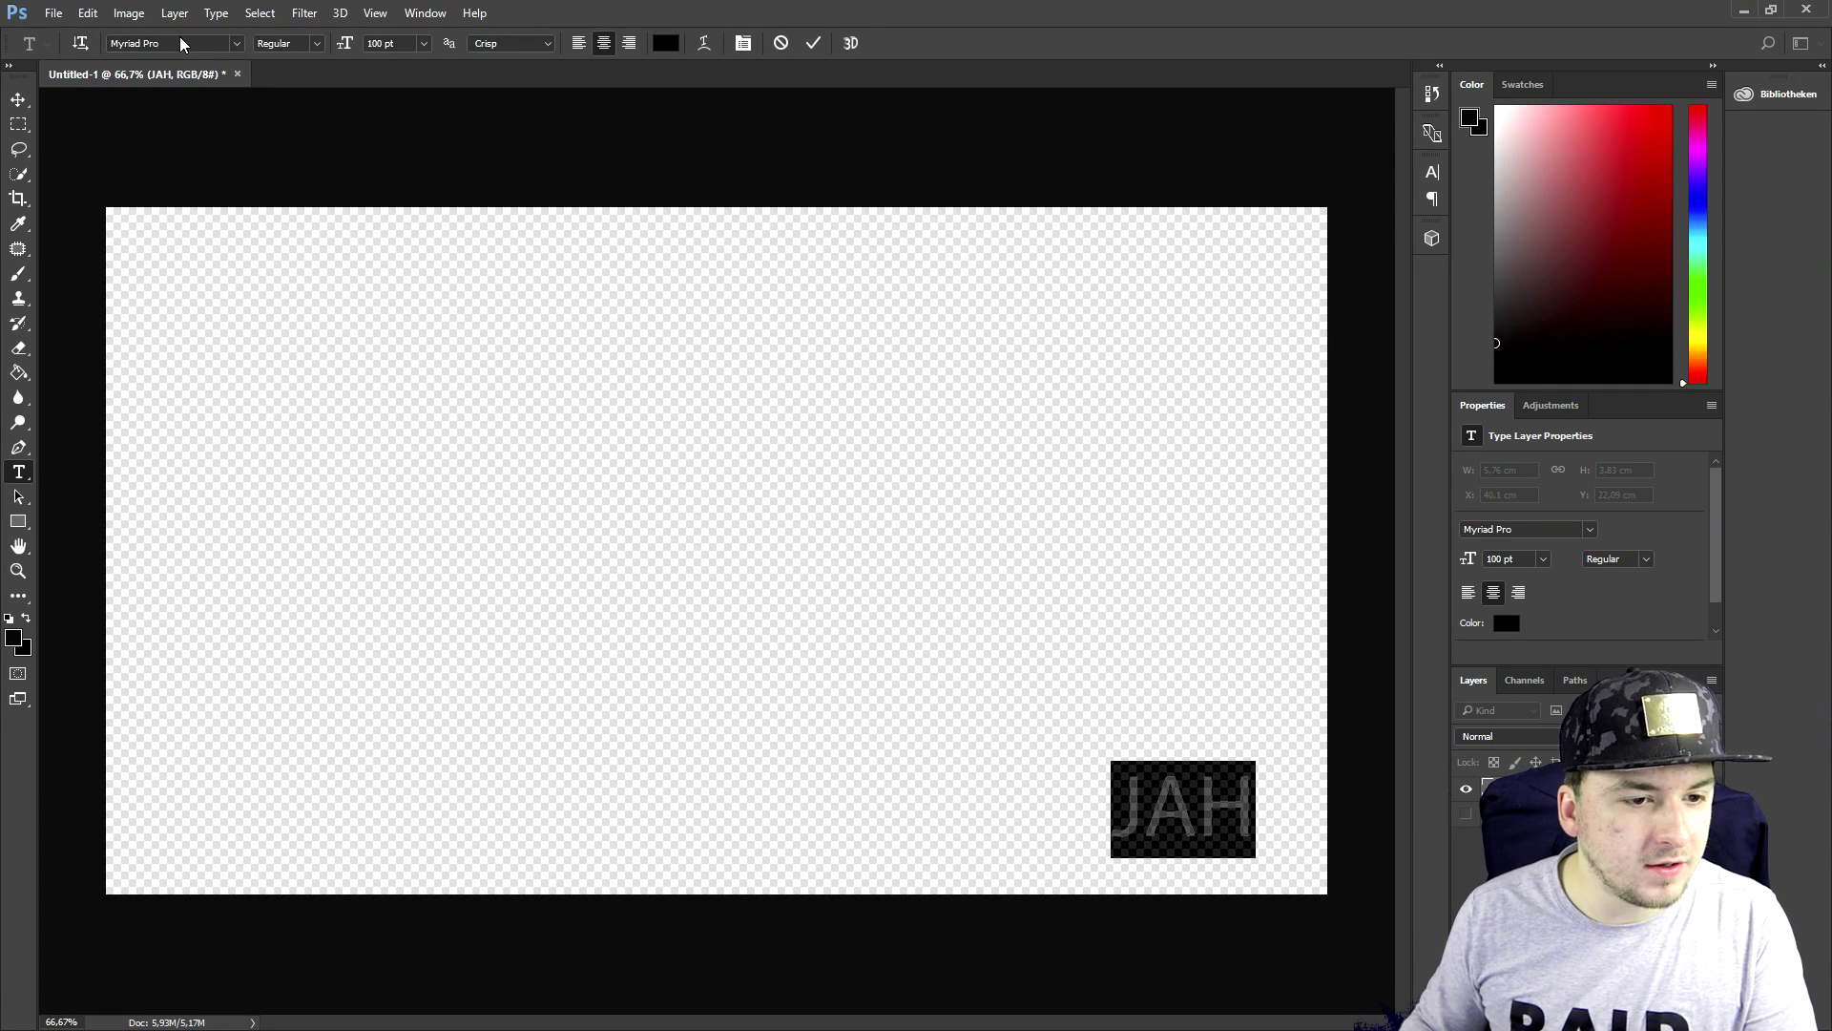
pyautogui.press('Down')
pyautogui.press('Down')
pyautogui.press('Down')
pyautogui.press('Down')
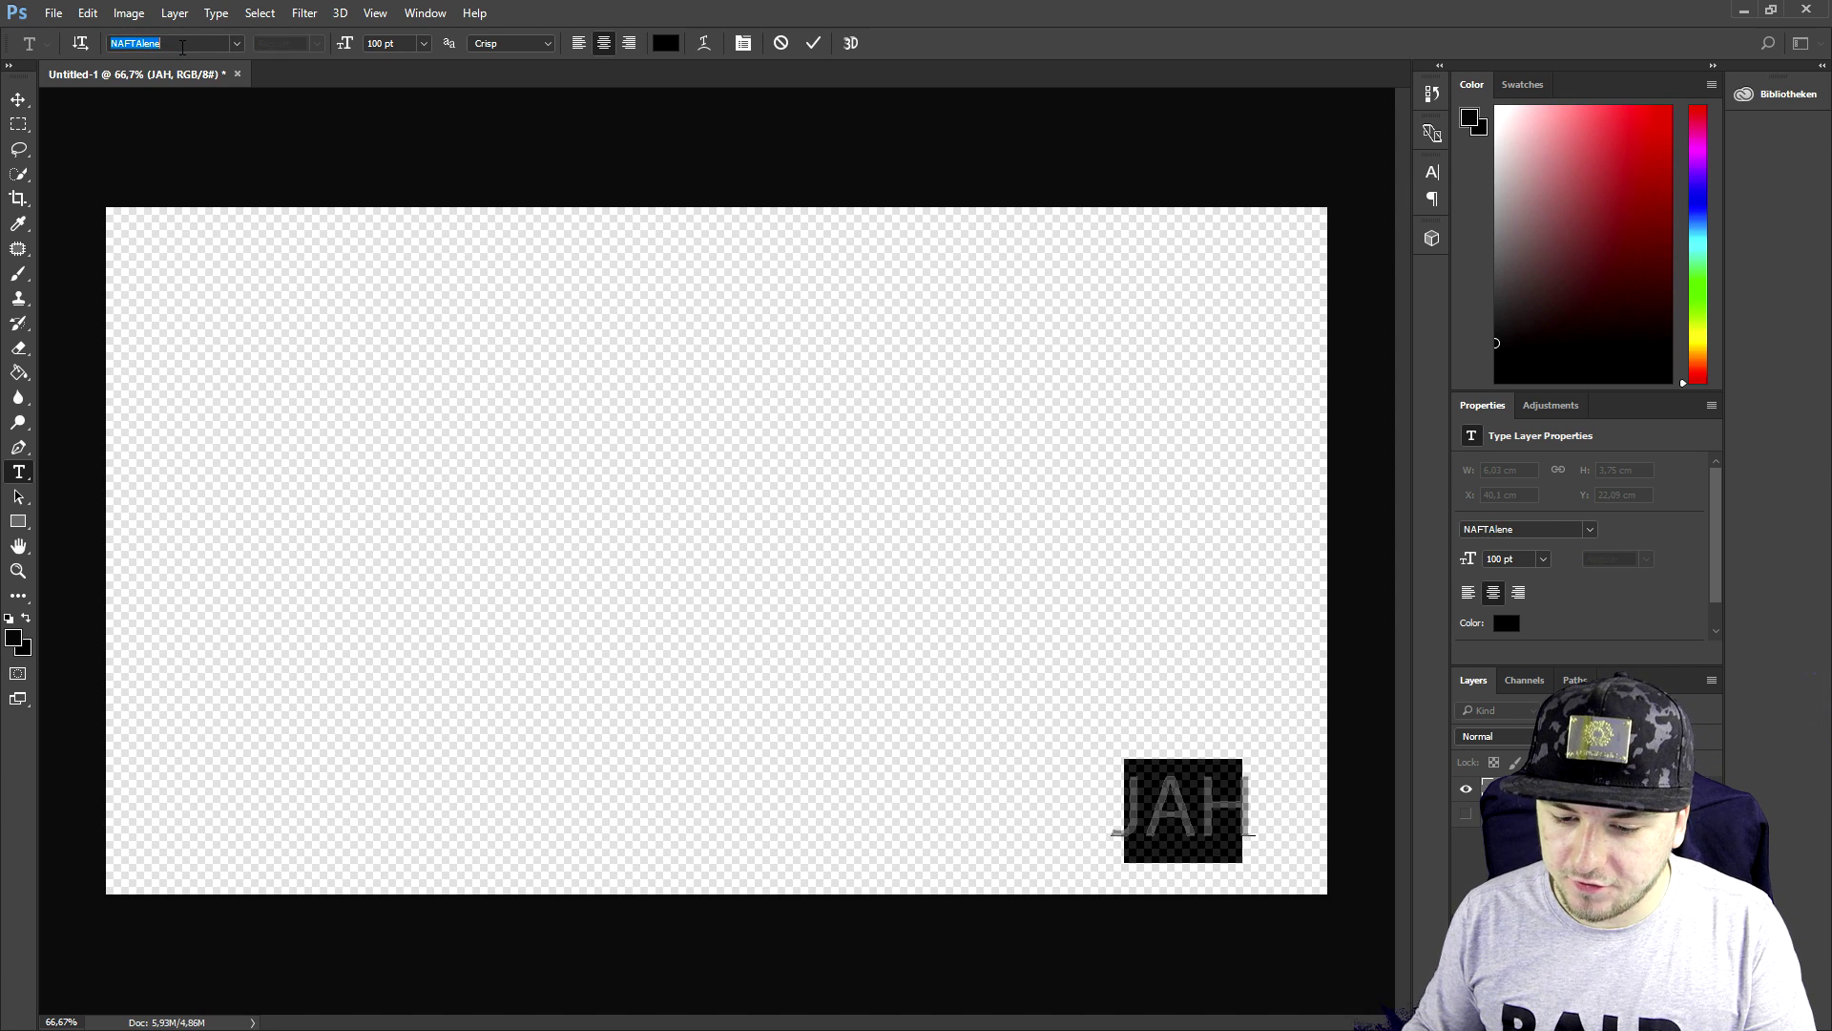
pyautogui.press('Down')
pyautogui.press('Down')
pyautogui.press('Down')
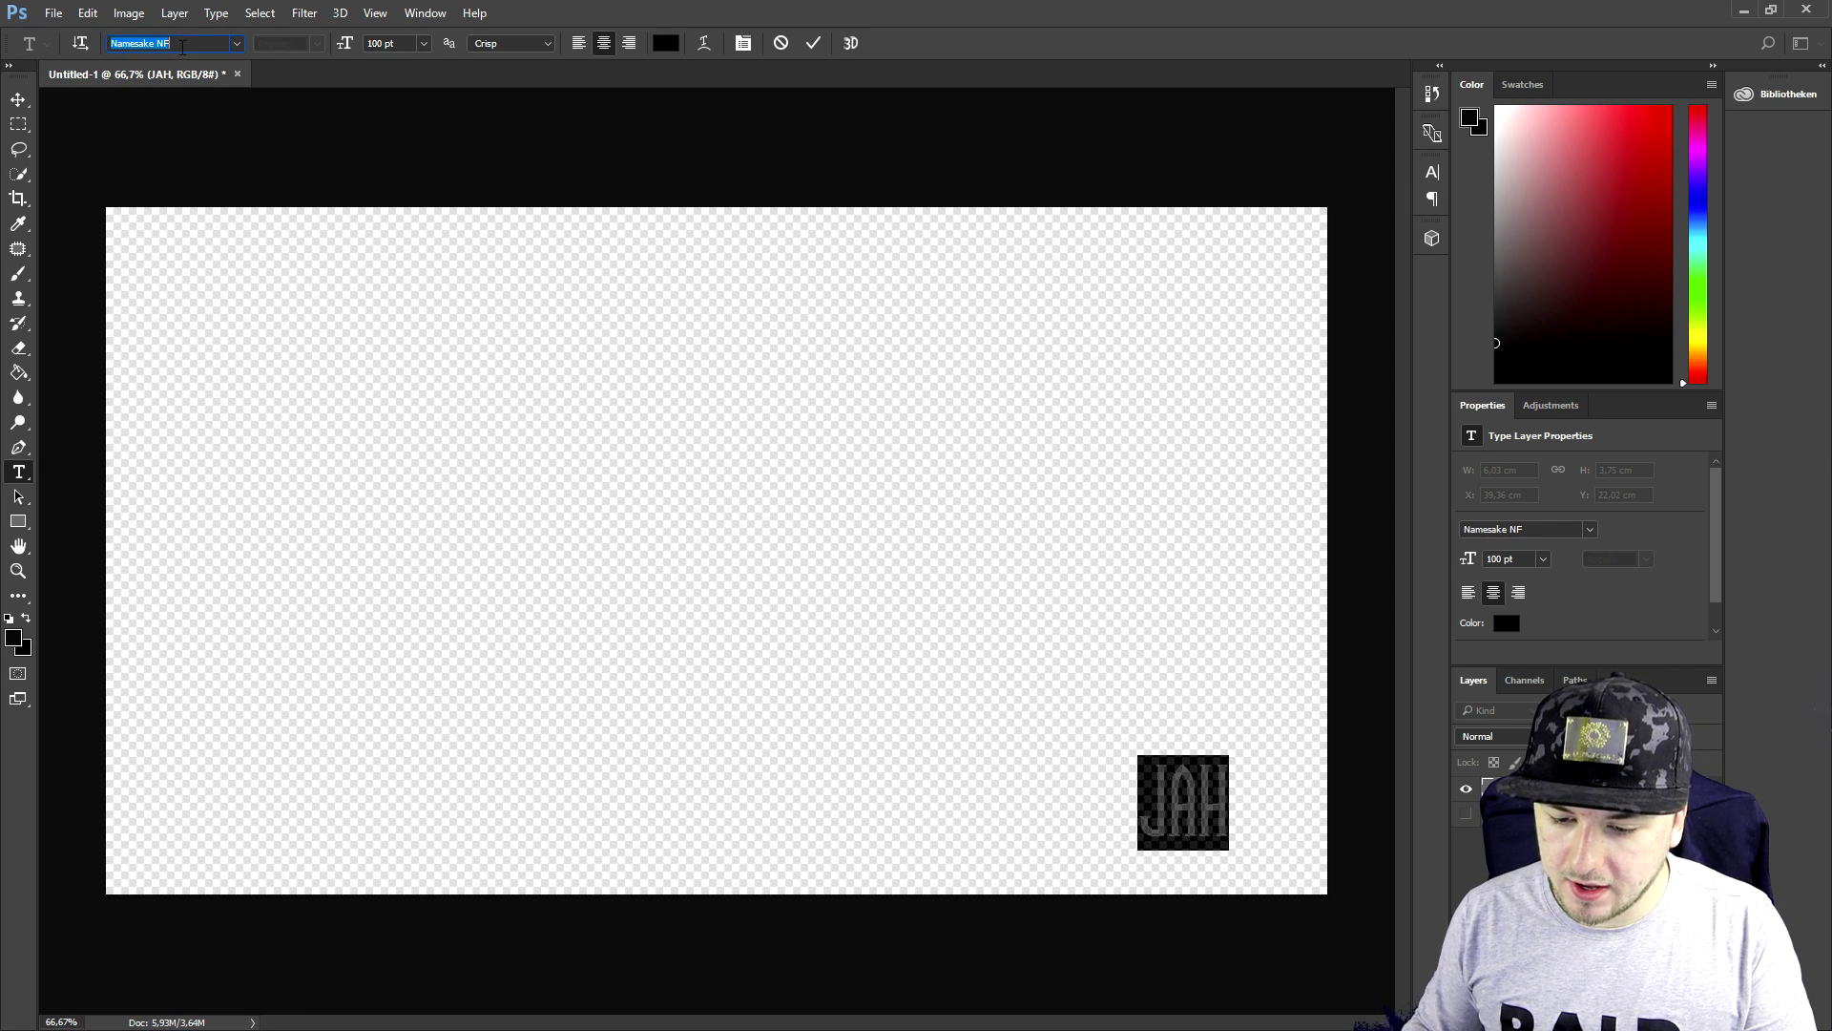
pyautogui.click(825, 55)
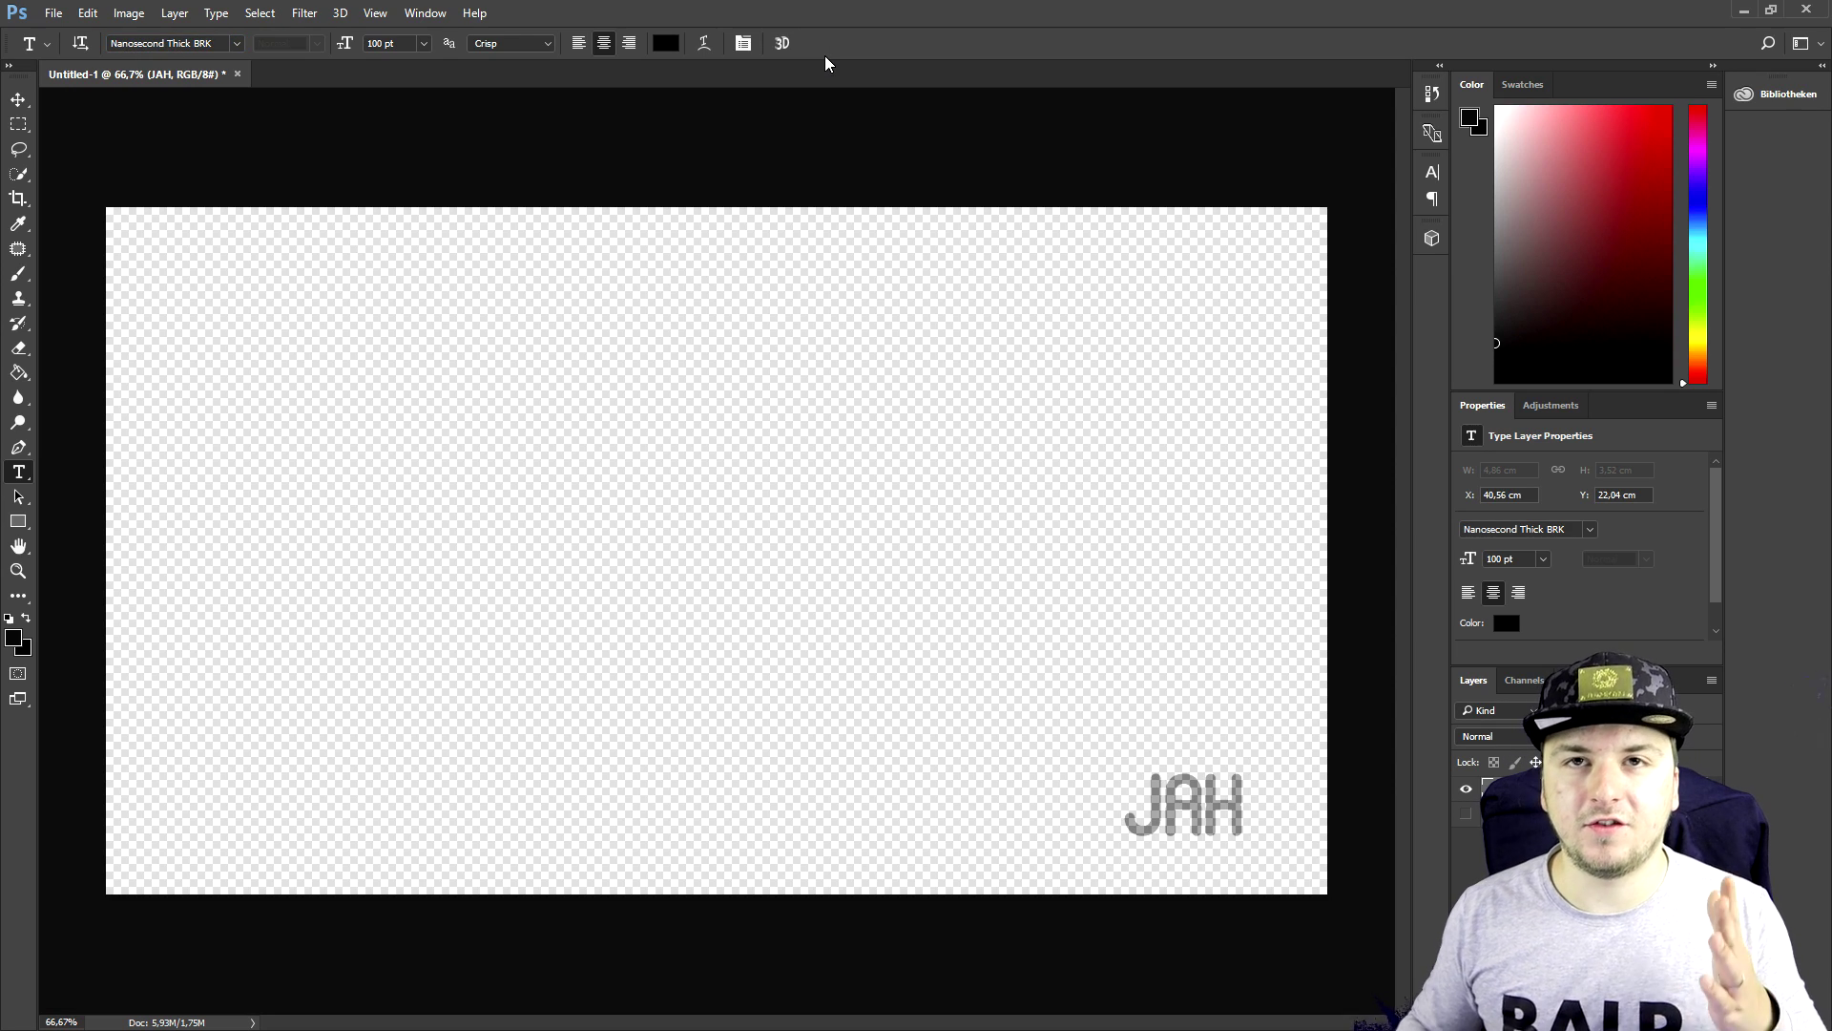